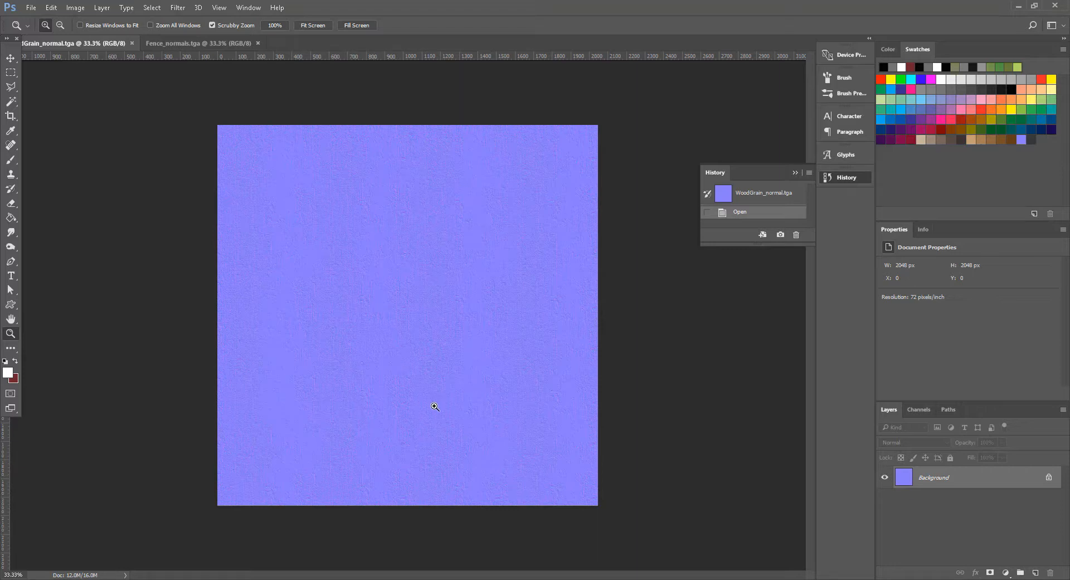
# Copy the entire WoodGrain_normal.tga image and paste it into Fence_normals.tga as a new layer
pyautogui.click(193, 45)
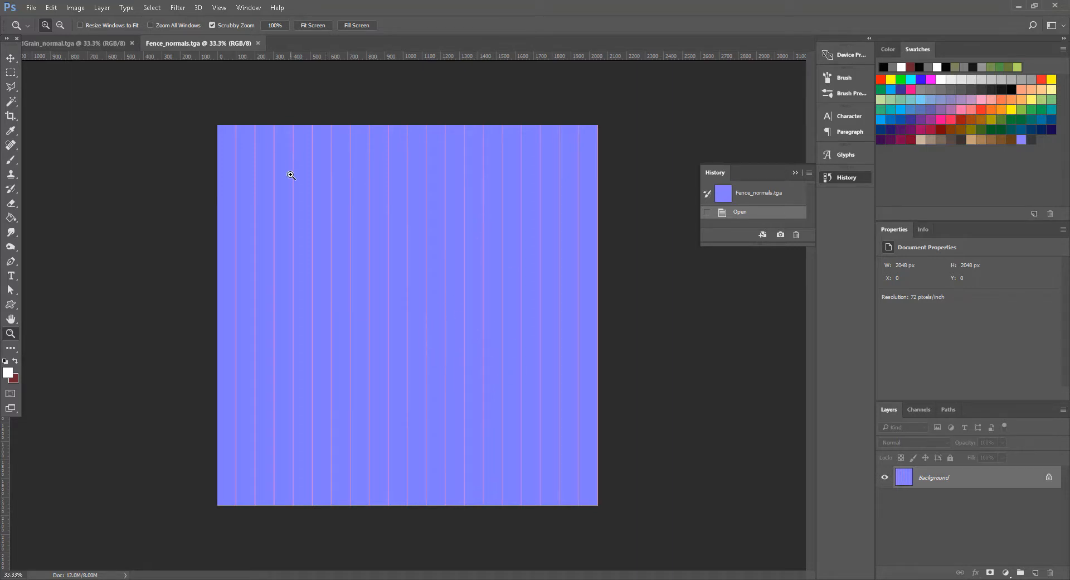
pyautogui.click(80, 43)
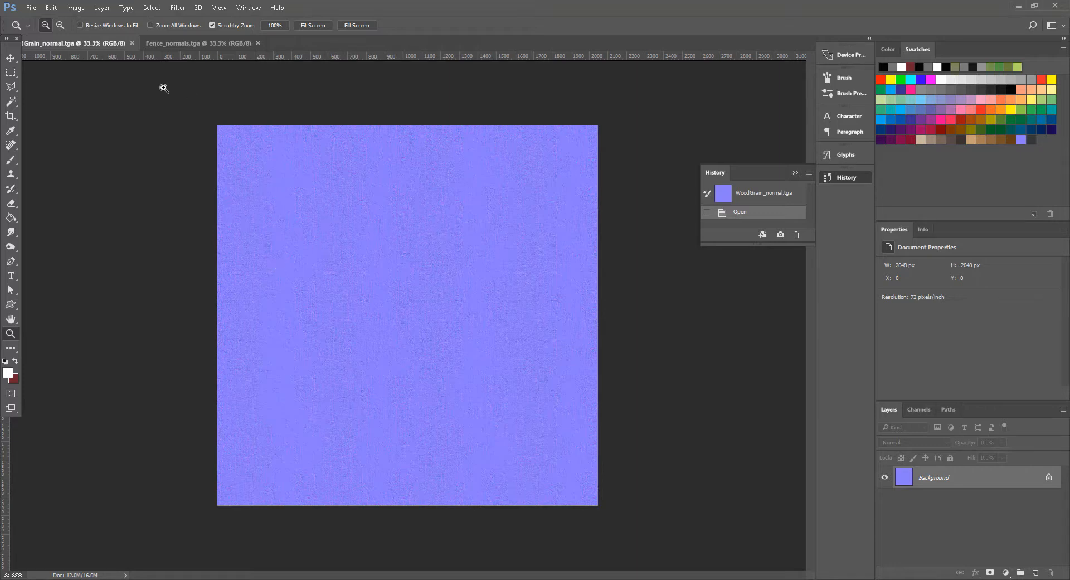
pyautogui.click(179, 45)
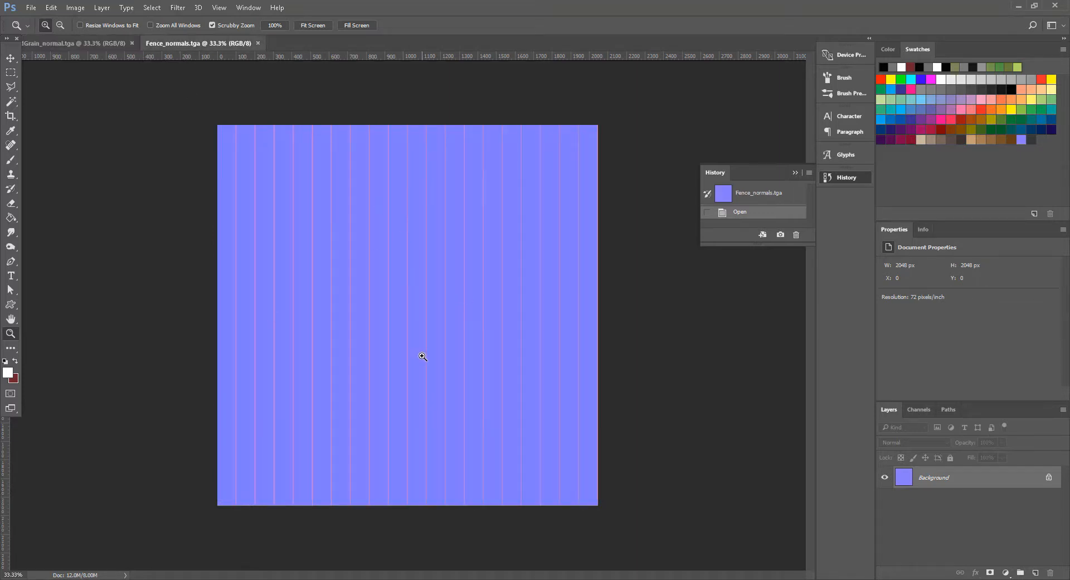
pyautogui.click(79, 43)
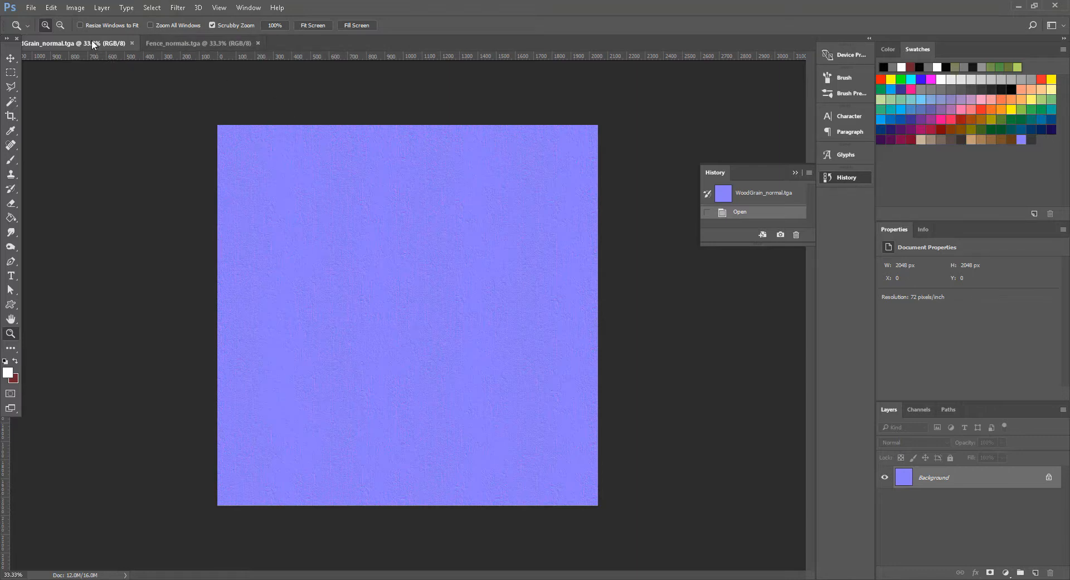
pyautogui.hotkey('ctrl', 'a')
pyautogui.hotkey('ctrl', 'c')
pyautogui.click(185, 44)
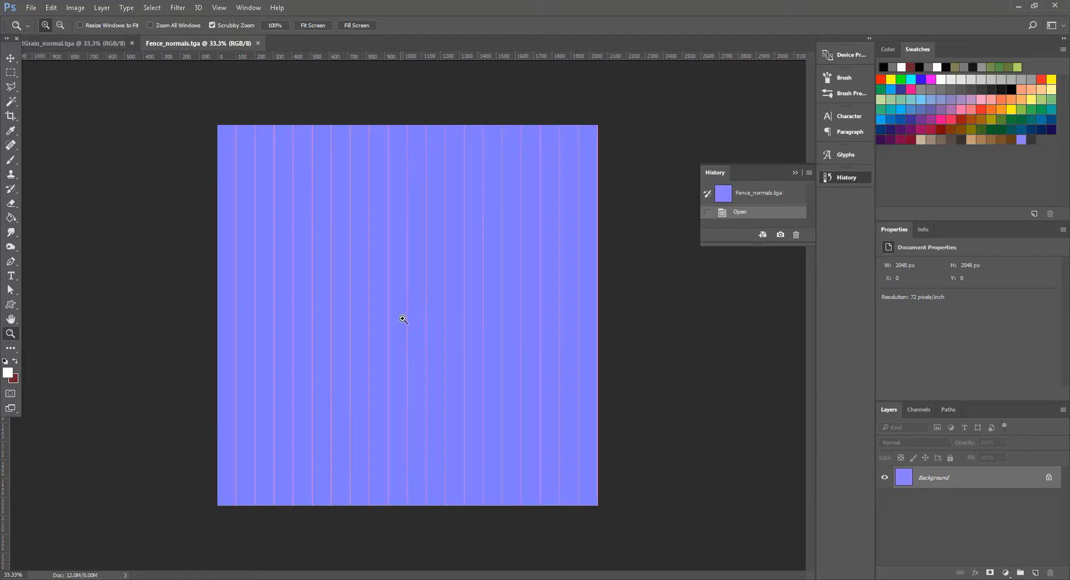
pyautogui.hotkey('ctrl', 'v')
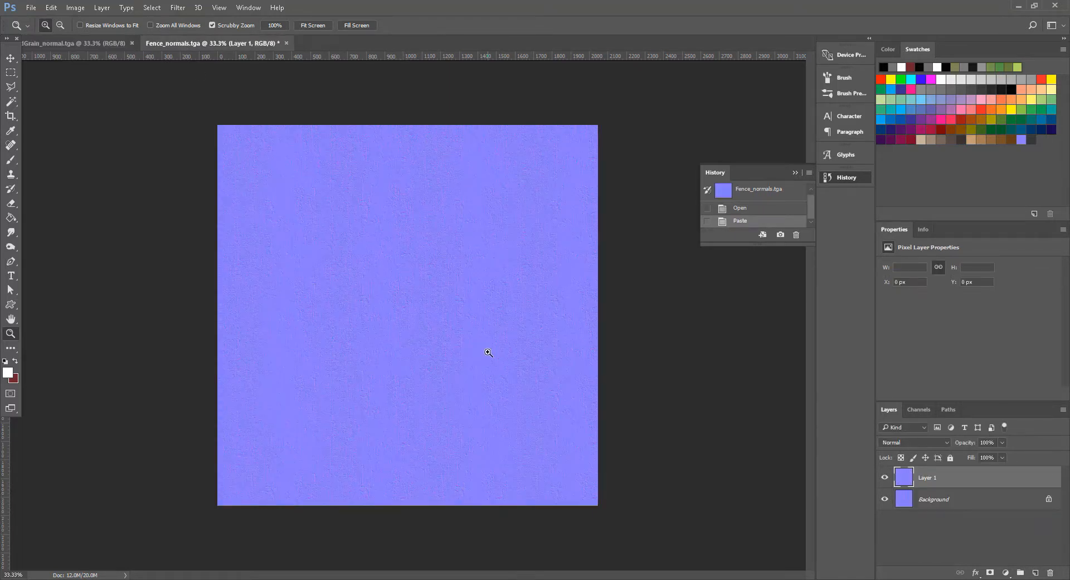
# Try the Overlay blend mode on the pasted wood grain layer
pyautogui.click(913, 441)
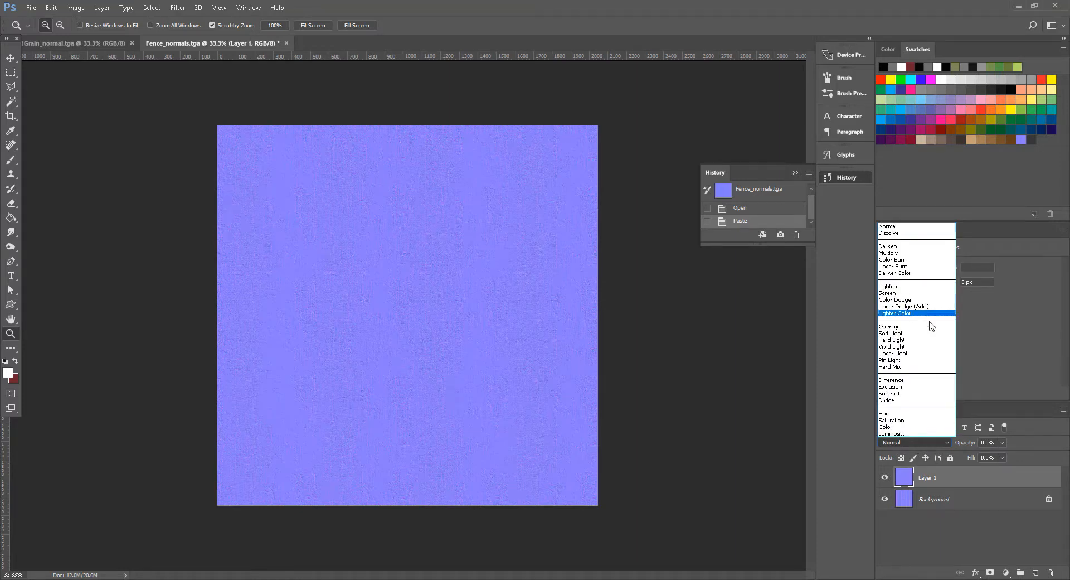
pyautogui.click(903, 326)
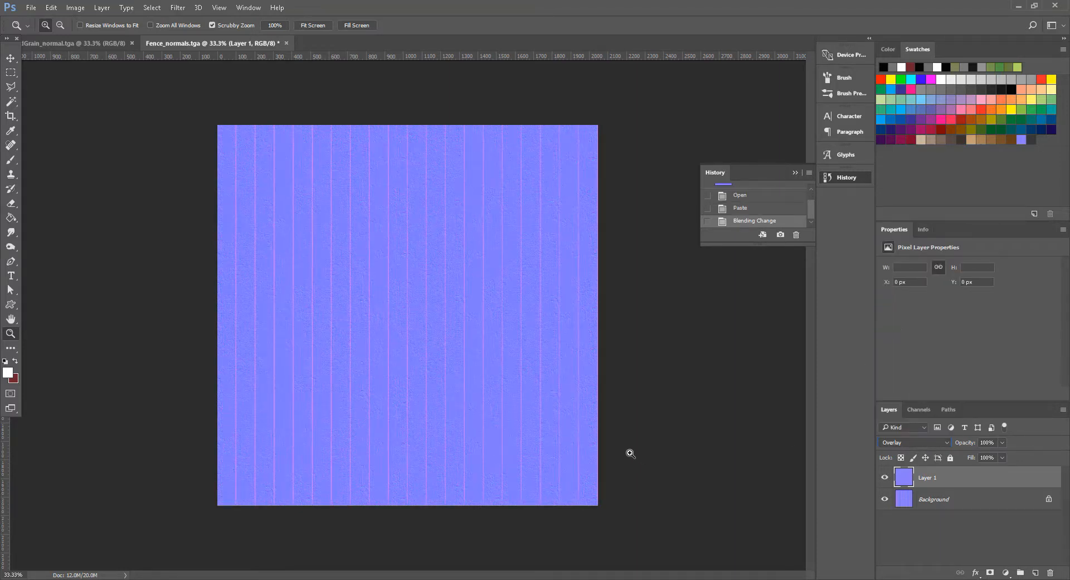
# Convert the locked Background into a regular layer named Layer 0, keeping Normal mode and 100% opacity
pyautogui.click(885, 500)
pyautogui.click(941, 504)
pyautogui.doubleClick(942, 504)
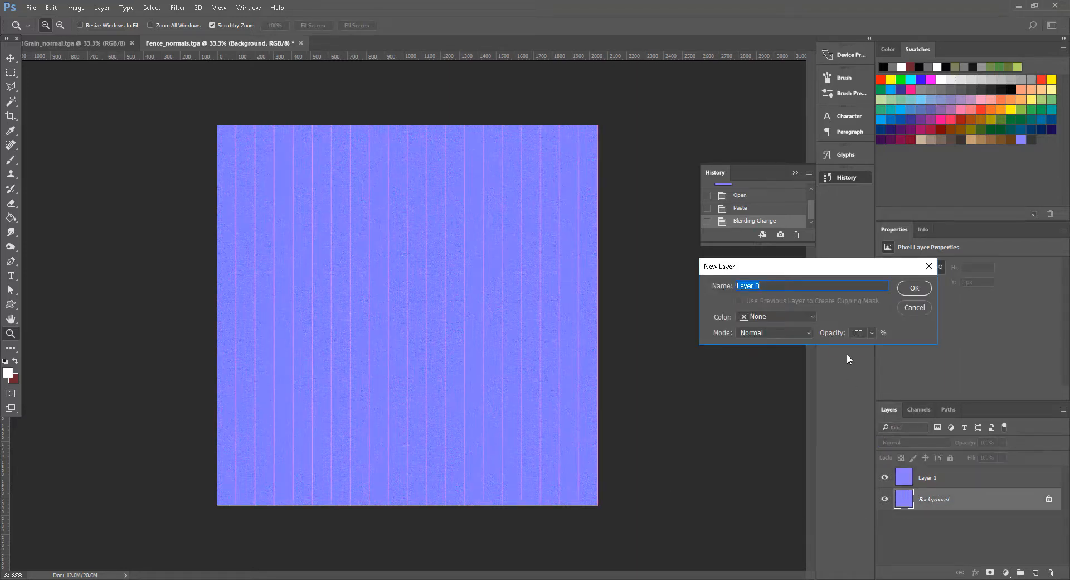
pyautogui.click(920, 288)
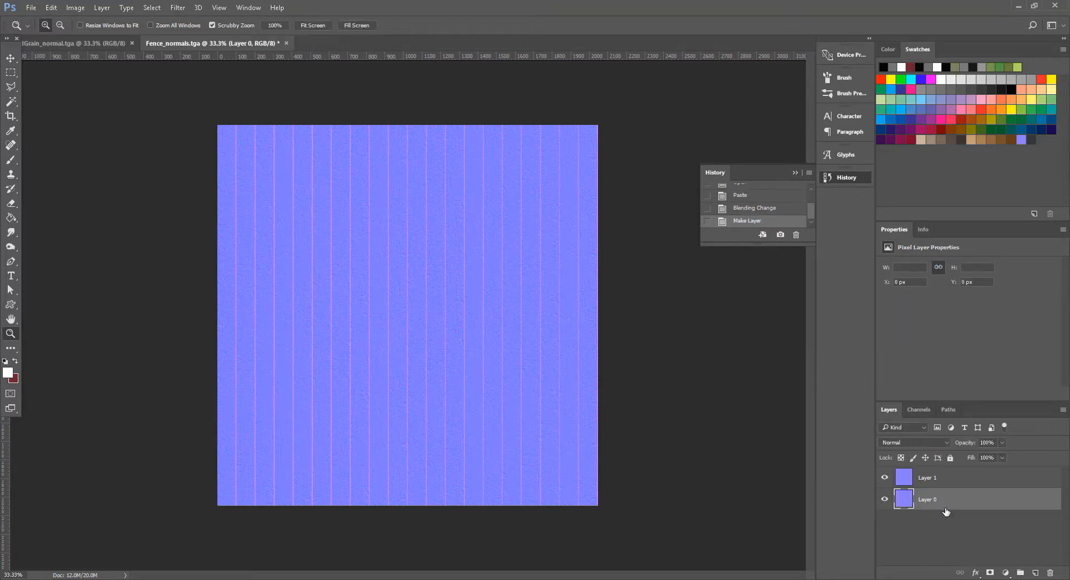
# Set the blend mode of Layer 1 back to Normal and duplicate the layer
pyautogui.click(927, 483)
pyautogui.click(908, 443)
pyautogui.click(899, 230)
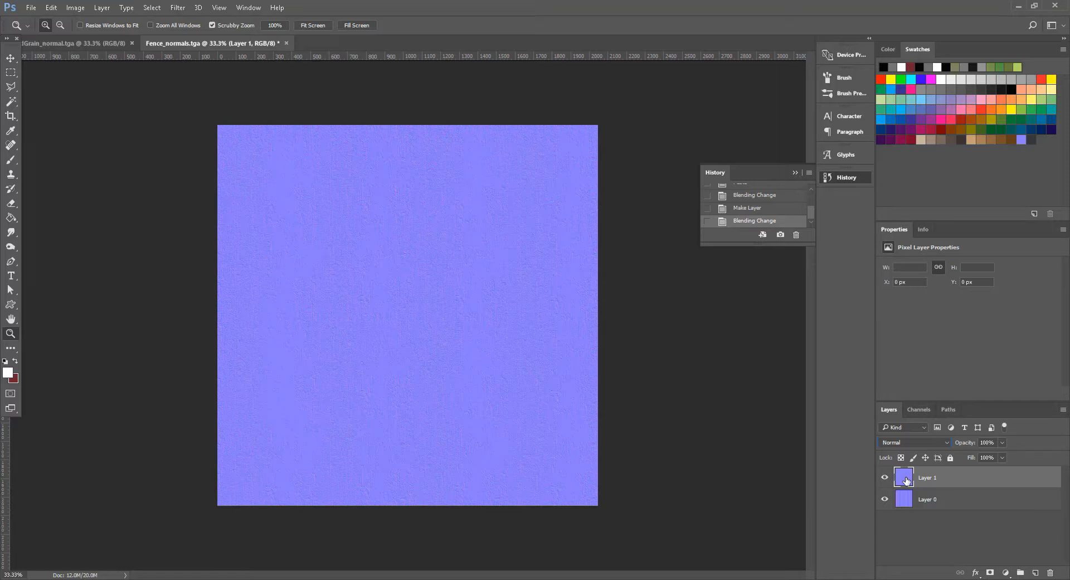
pyautogui.hotkey('ctrl', 'j')
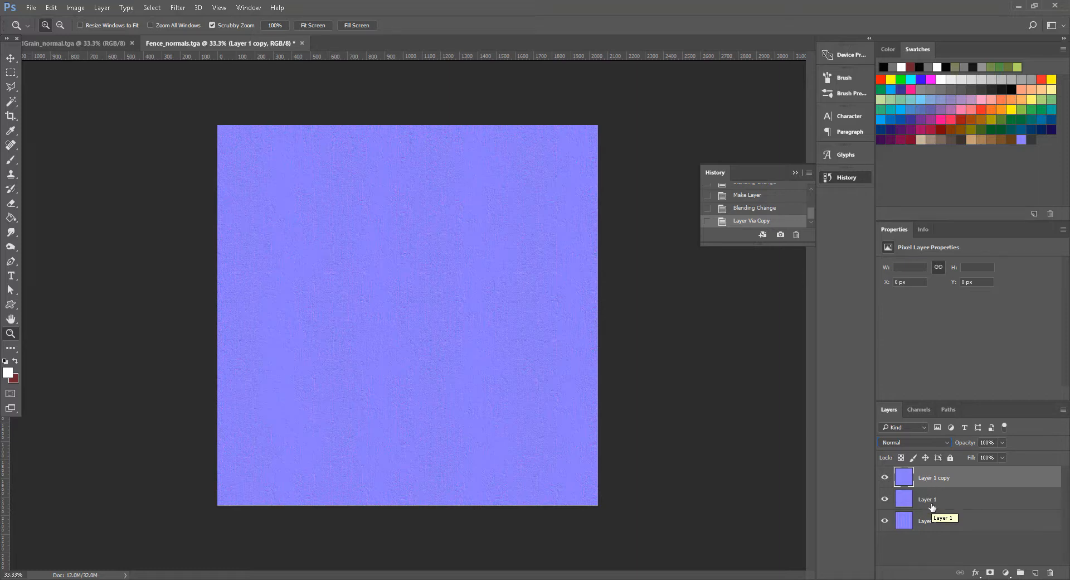
# Undock the Channels panel beside the canvas and enlarge it until every channel is listed
pyautogui.moveTo(920, 409); pyautogui.dragTo(645, 288)
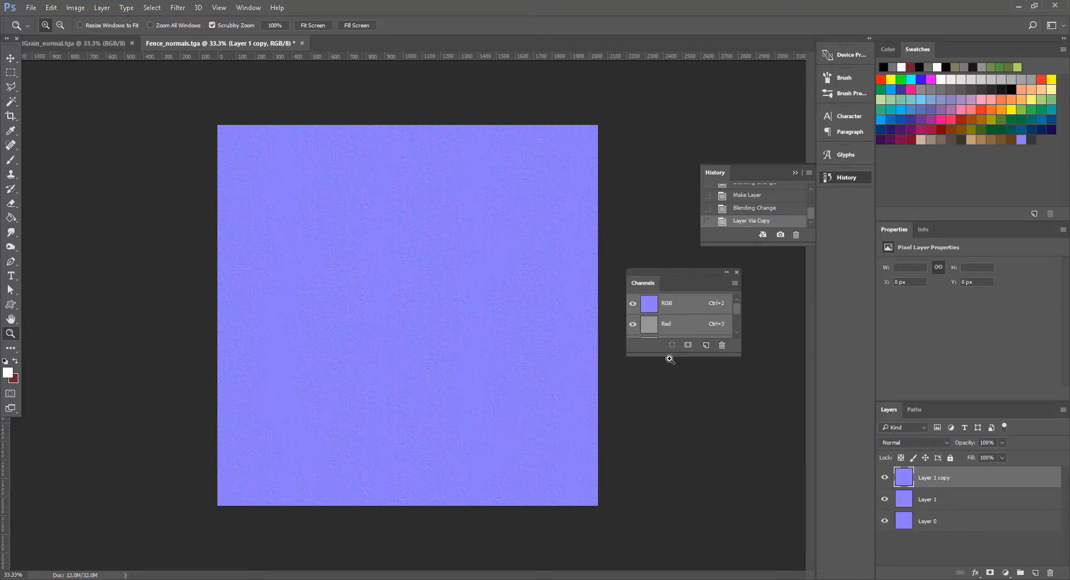
pyautogui.moveTo(664, 359); pyautogui.dragTo(667, 493)
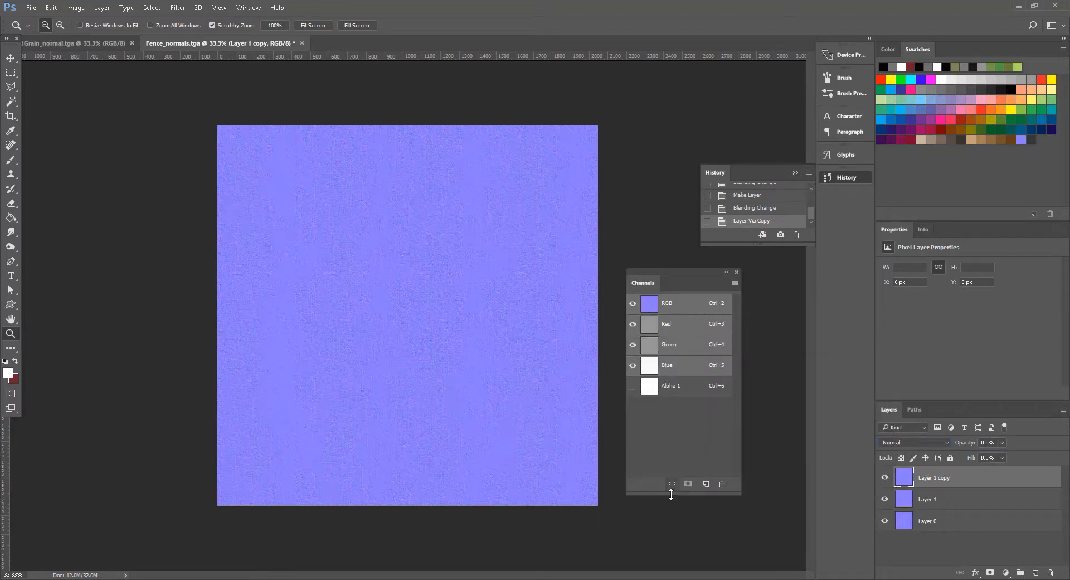
# Try to fill the Red and Green channels of Layer 1 copy with white at the same time
pyautogui.click(680, 324)
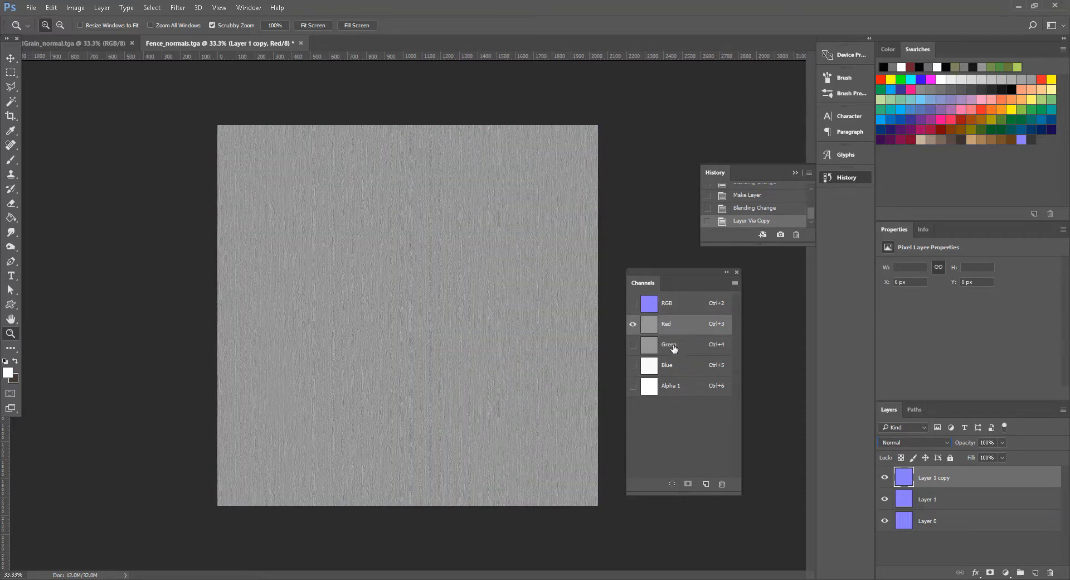
pyautogui.keyDown('shift'); pyautogui.click(673, 346); pyautogui.keyUp('shift')
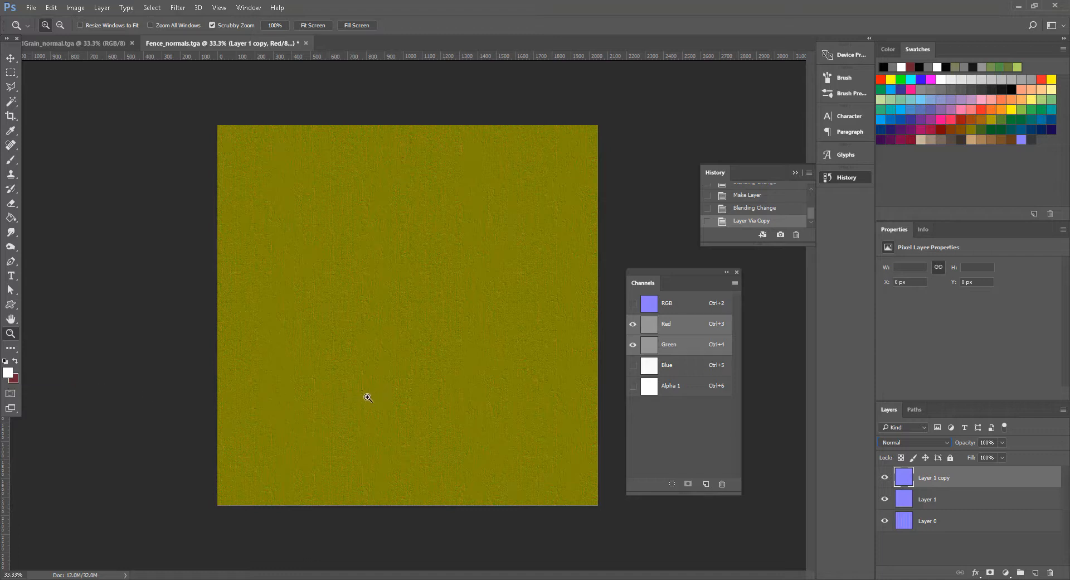
pyautogui.hotkey('alt', 'Delete')
pyautogui.hotkey('alt', 'Delete')
pyautogui.press('alt+Insert')
pyautogui.keyDown('shift'); pyautogui.click(678, 343); pyautogui.keyUp('shift')
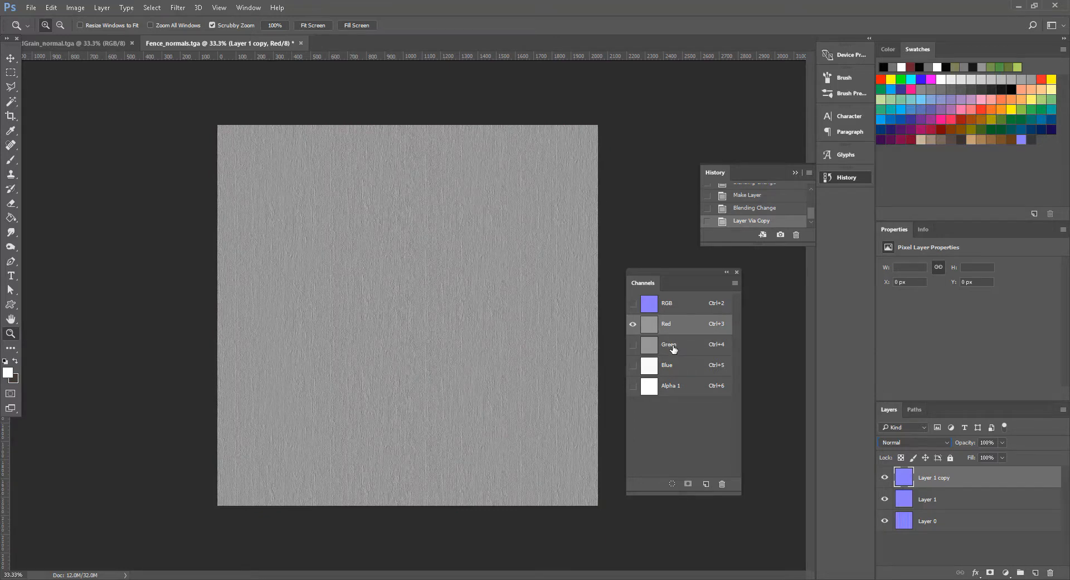
pyautogui.keyDown('shift'); pyautogui.click(673, 347); pyautogui.keyUp('shift')
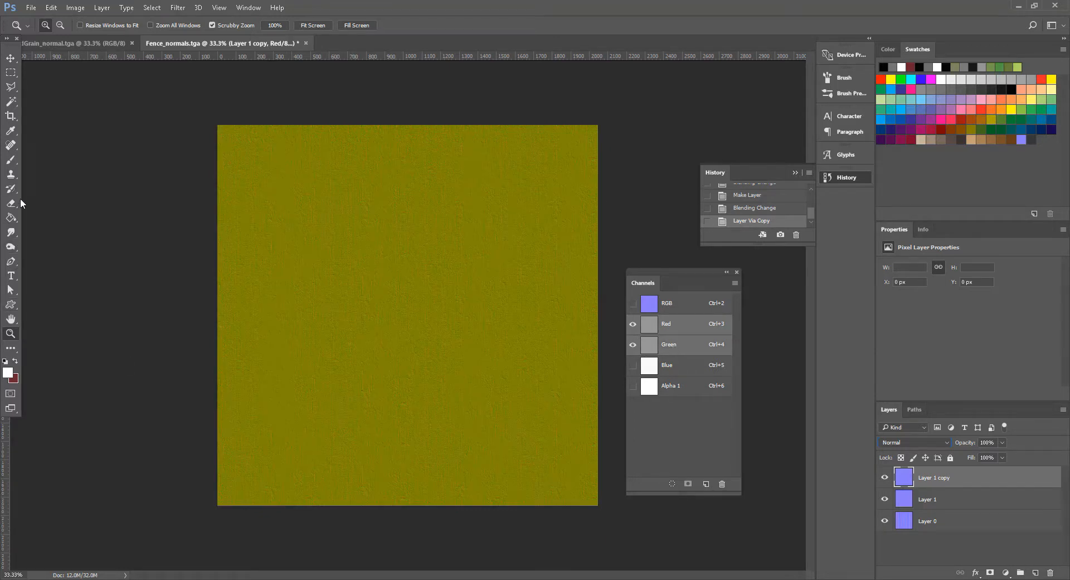
# Try the Paint Bucket with white on the Red and Green channels of Layer 1 copy, together and one by one
pyautogui.click(15, 216)
pyautogui.click(350, 366)
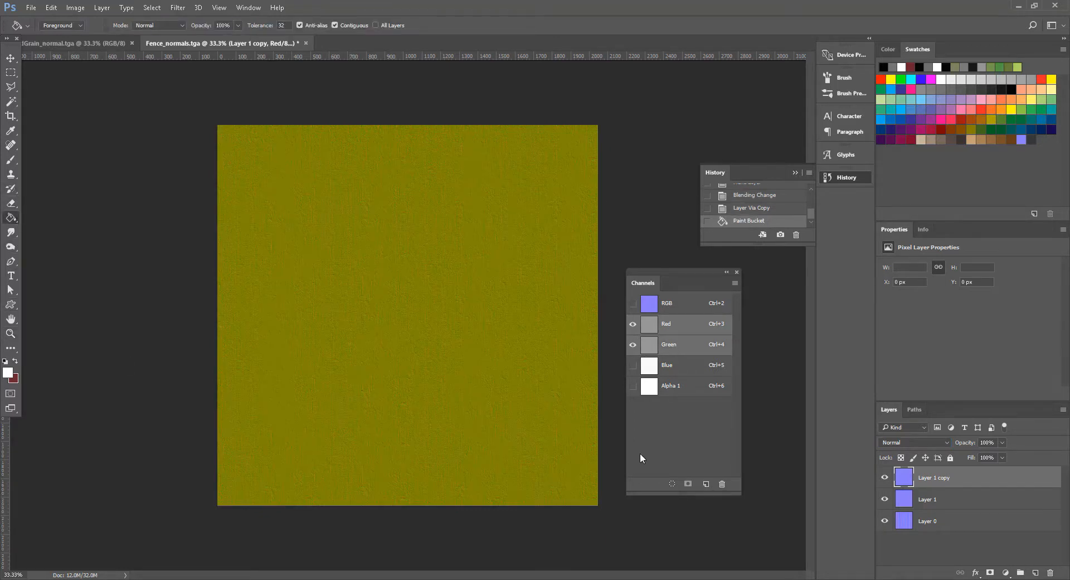
pyautogui.click(649, 329)
pyautogui.click(554, 345)
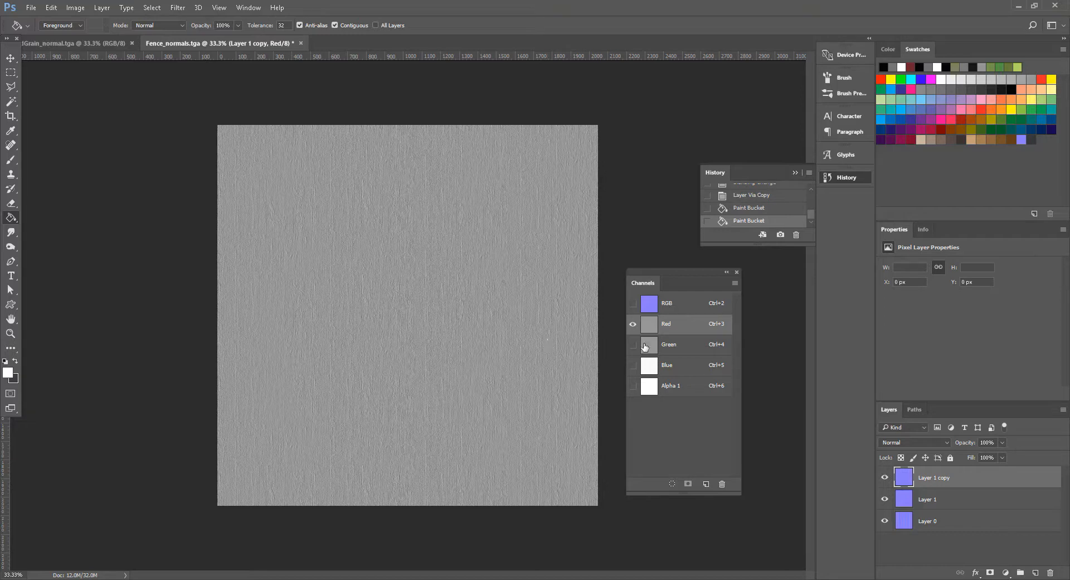
pyautogui.click(649, 345)
pyautogui.click(547, 352)
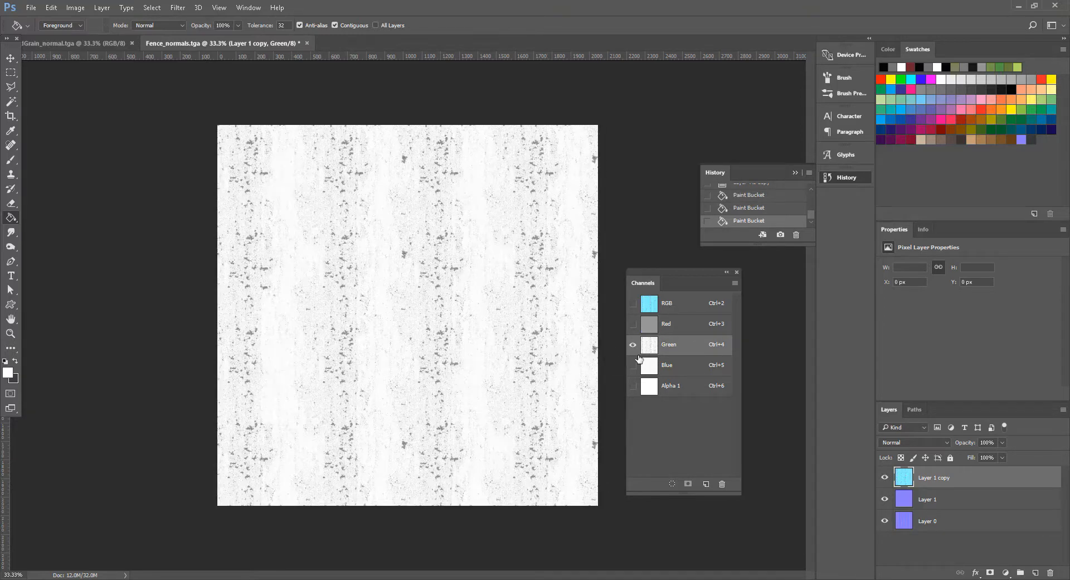
# Fill the whole Red channel and the whole Green channel of Layer 1 copy with white, one at a time
pyautogui.click(650, 325)
pyautogui.click(565, 352)
pyautogui.hotkey('ctrl', 'z')
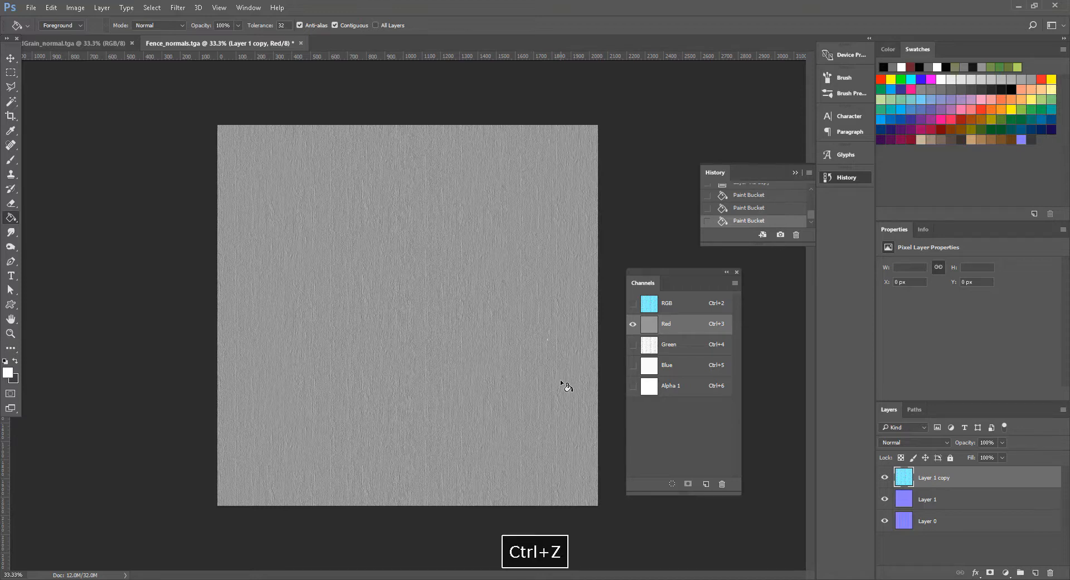
pyautogui.hotkey('alt', 'Delete')
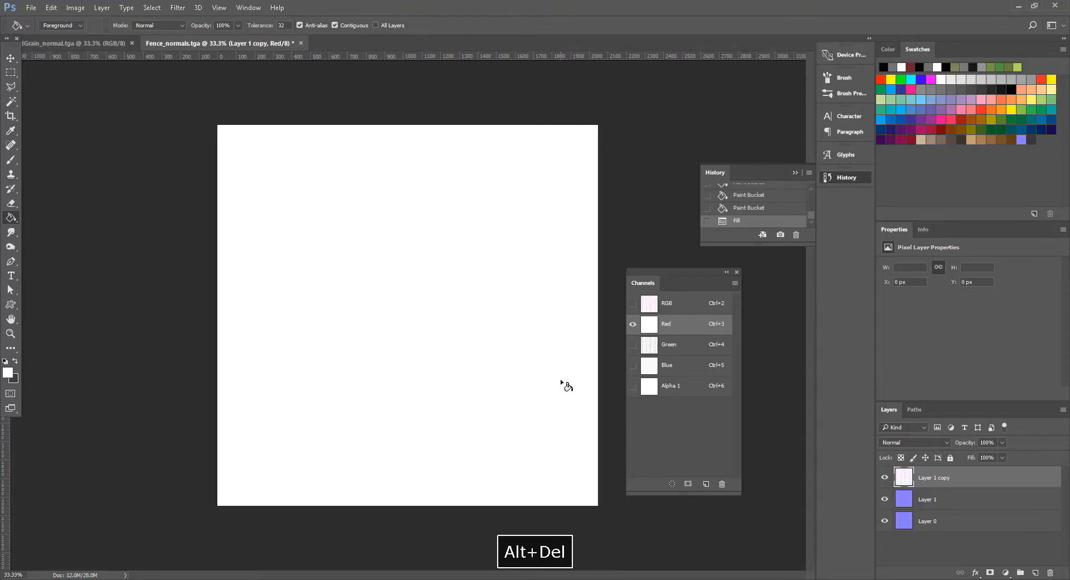
pyautogui.click(676, 351)
pyautogui.hotkey('alt', 'Delete')
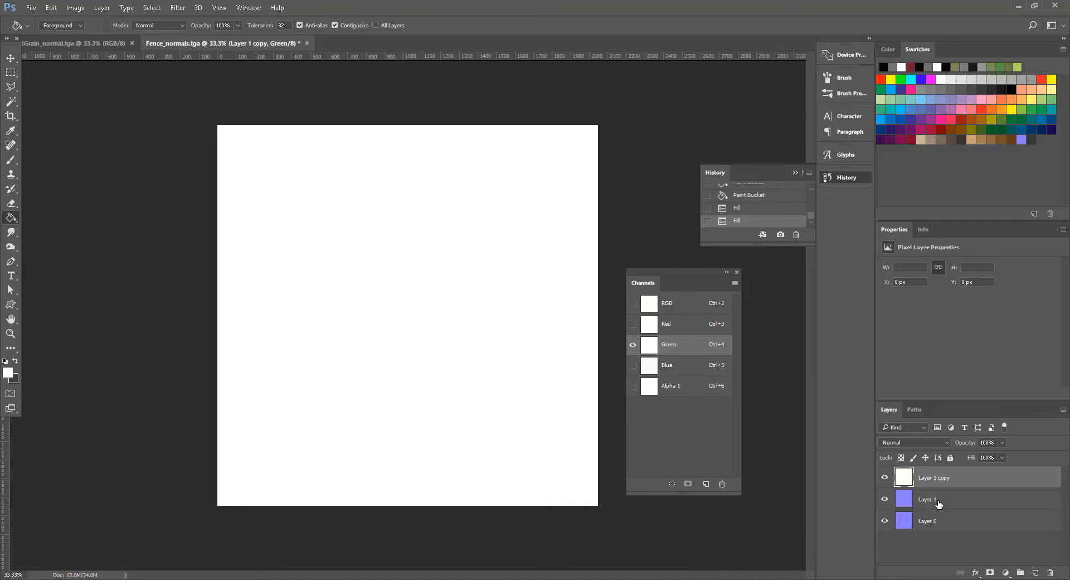
# Hide Layer 1 copy and fill the Blue channel of Layer 1 with 50% gray (#808080)
pyautogui.click(904, 505)
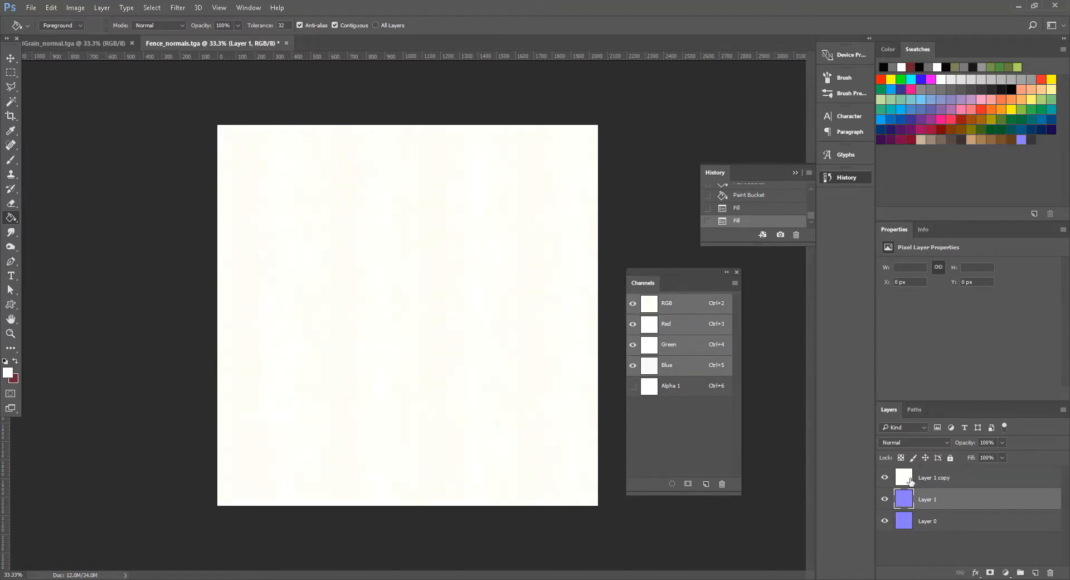
pyautogui.click(885, 477)
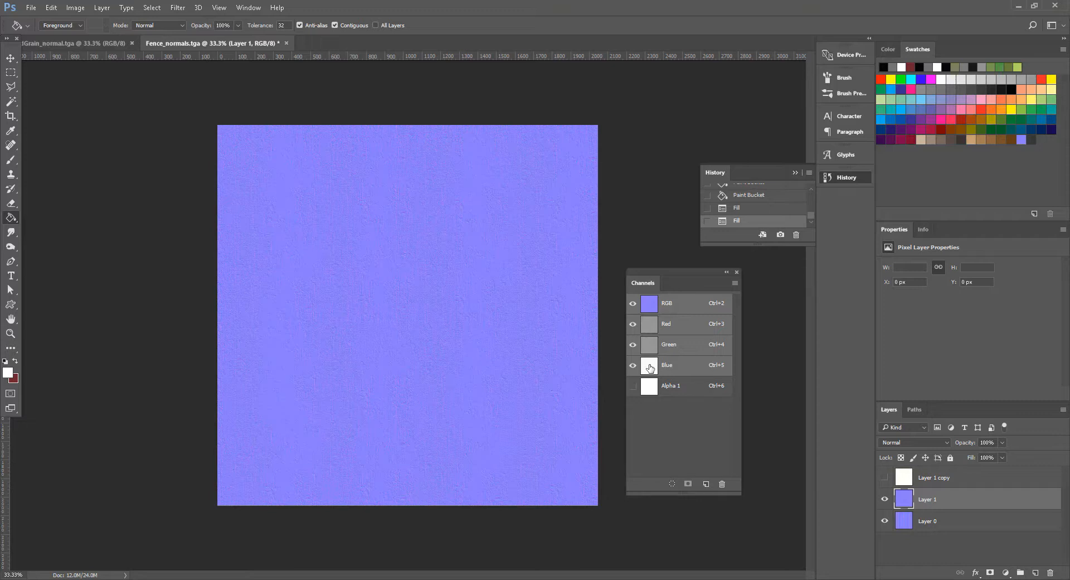
pyautogui.click(651, 369)
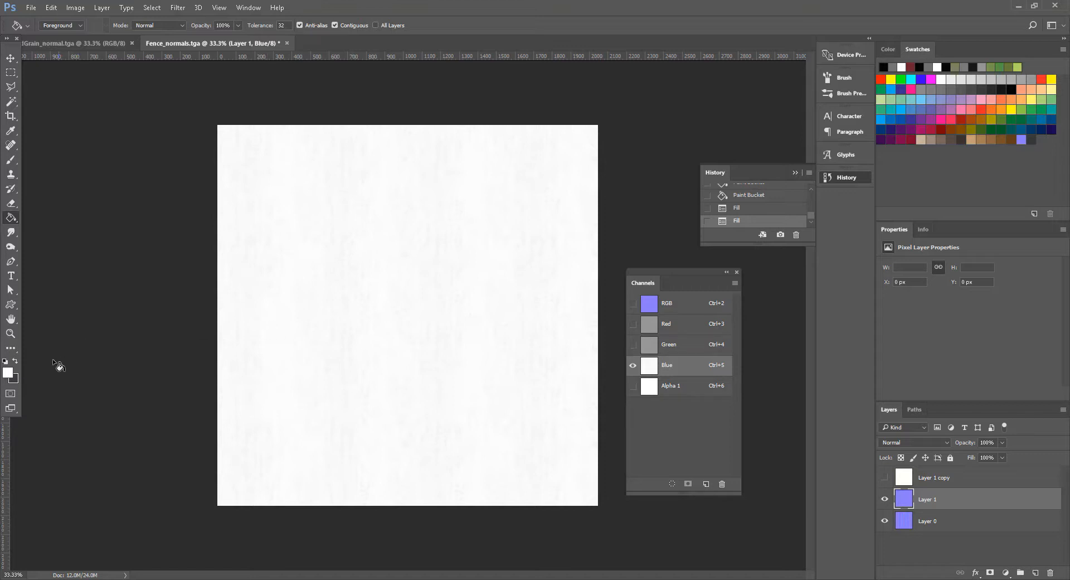
pyautogui.click(4, 373)
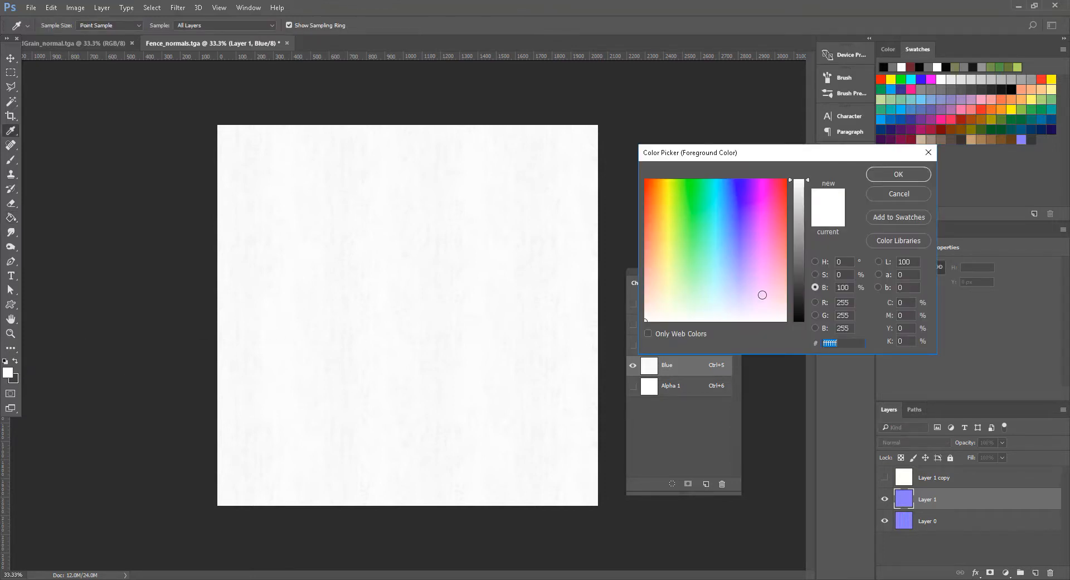
pyautogui.moveTo(793, 244); pyautogui.dragTo(805, 250)
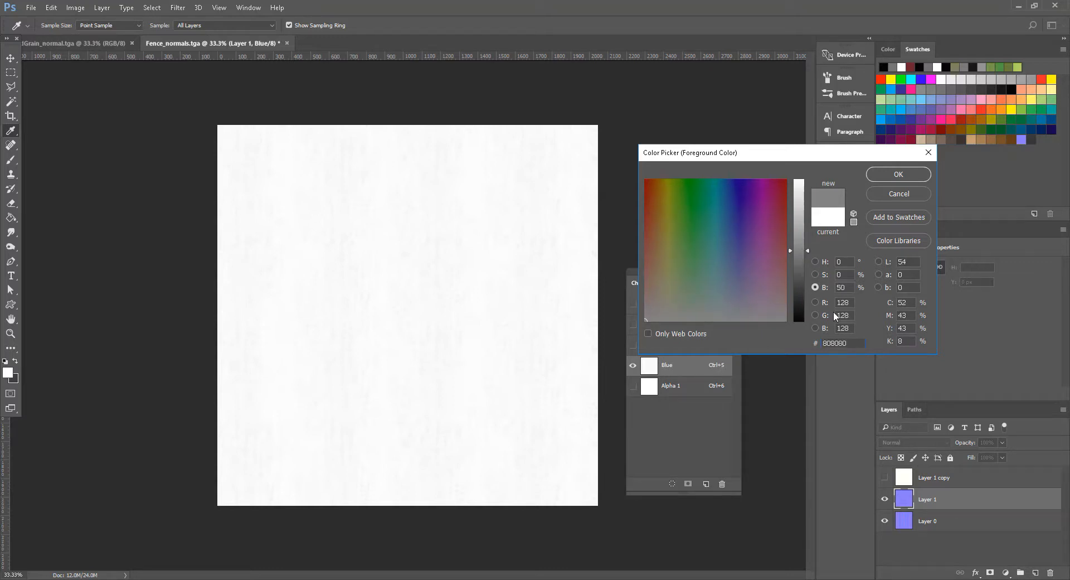
pyautogui.click(888, 173)
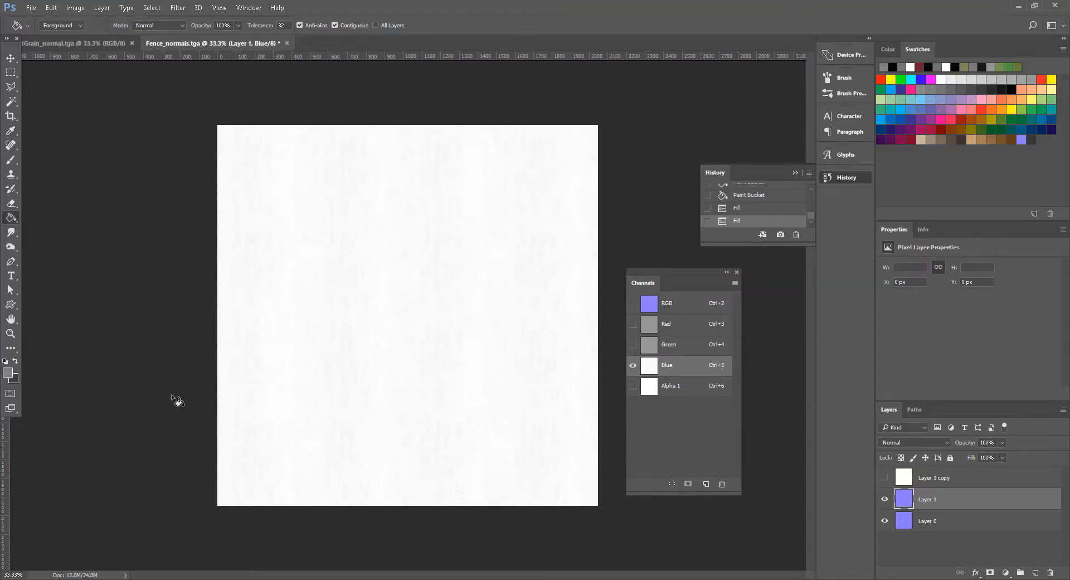
pyautogui.hotkey('alt', 'Delete')
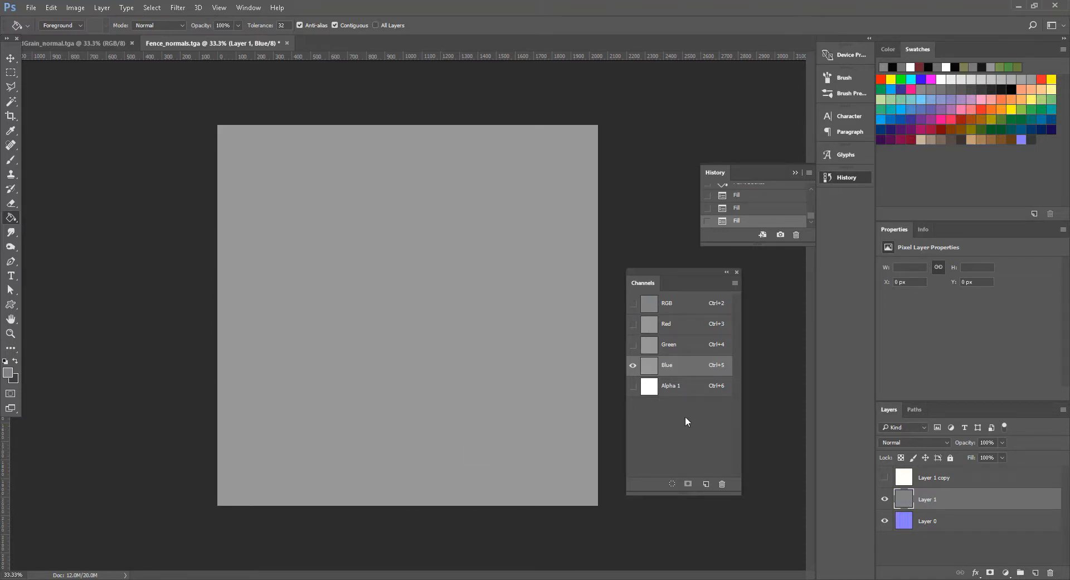
# Show Layer 1 copy again and set its blend mode to Multiply
pyautogui.click(885, 477)
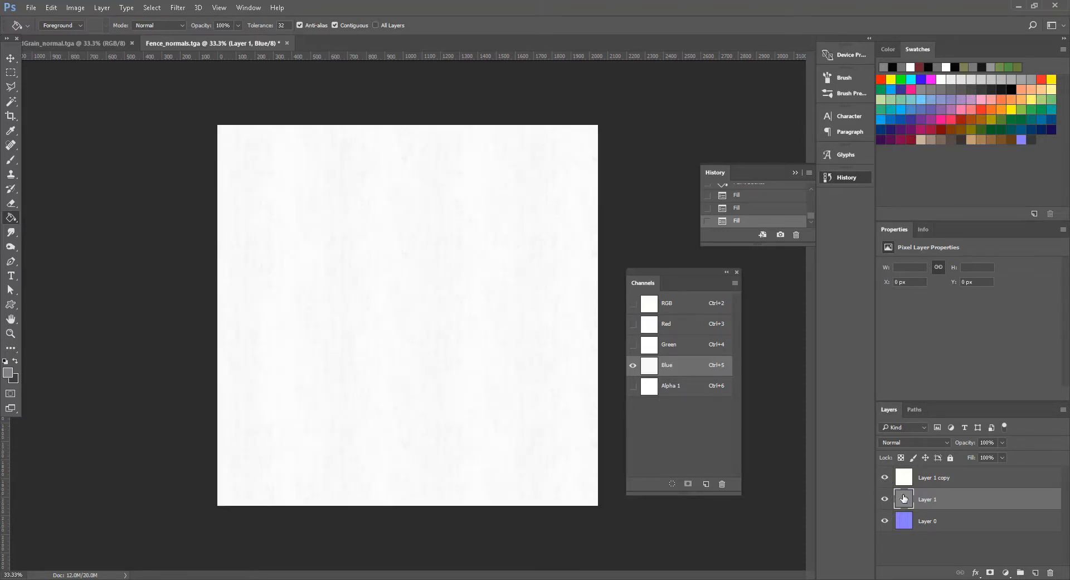
pyautogui.click(915, 483)
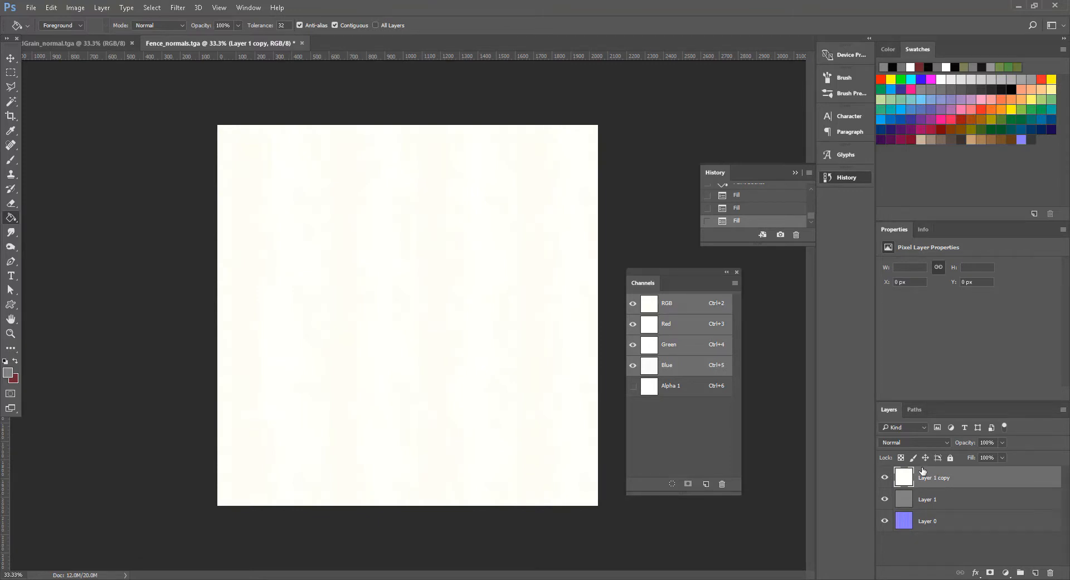
pyautogui.click(916, 442)
pyautogui.click(901, 254)
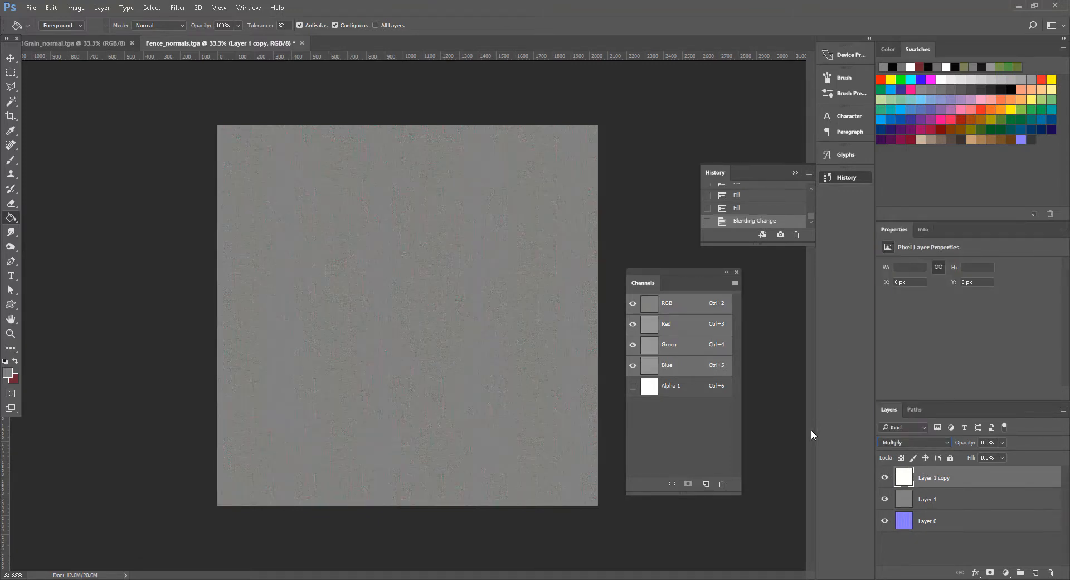
# Set the blend mode of Layer 1 to Overlay
pyautogui.click(914, 501)
pyautogui.click(911, 443)
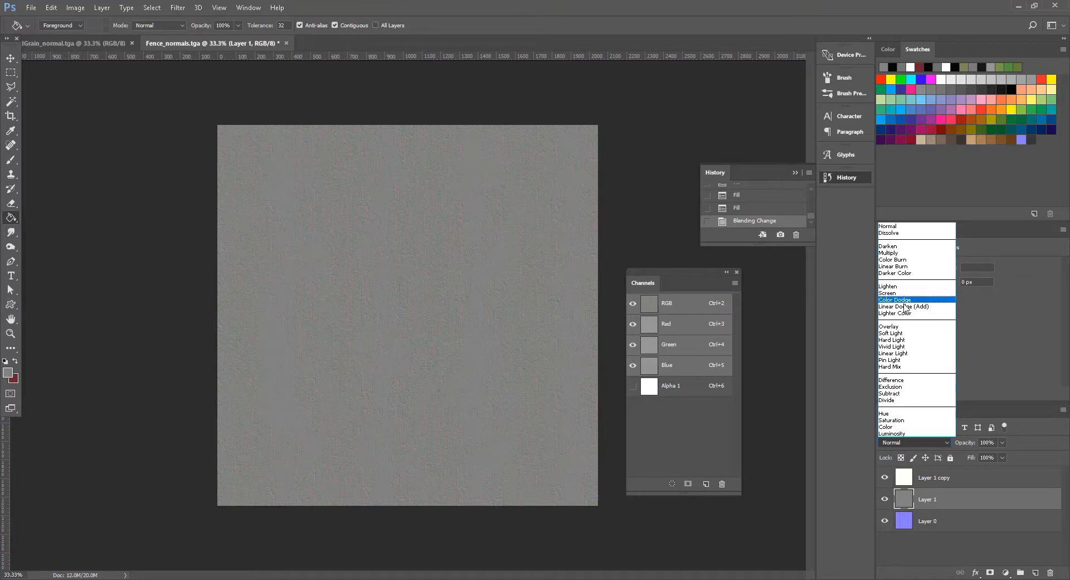
pyautogui.click(903, 327)
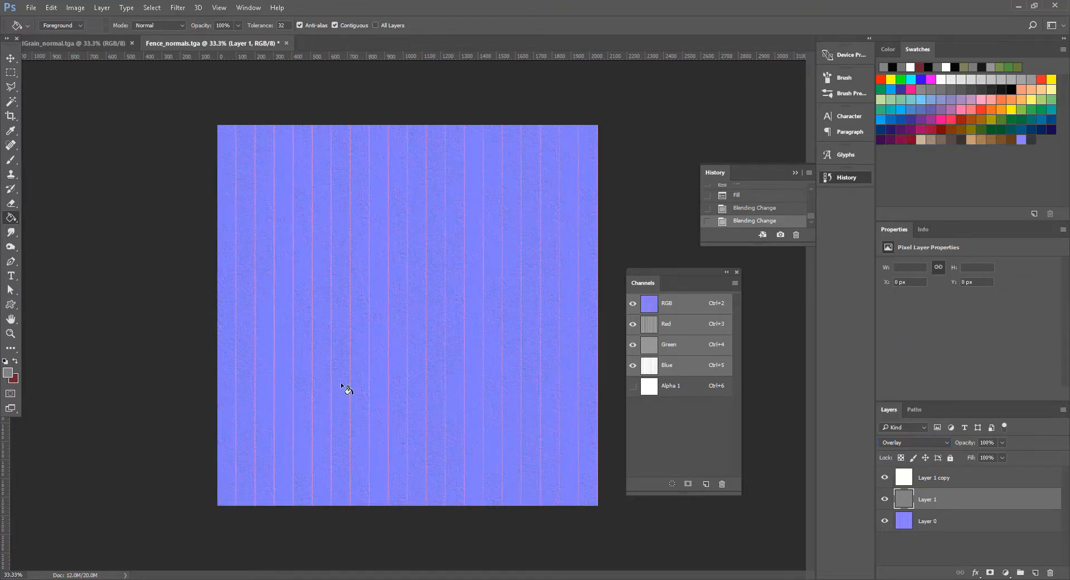
# Examine the blended wood grain and fence plank detail of the normal map up close
pyautogui.click(11, 333)
pyautogui.click(397, 364)
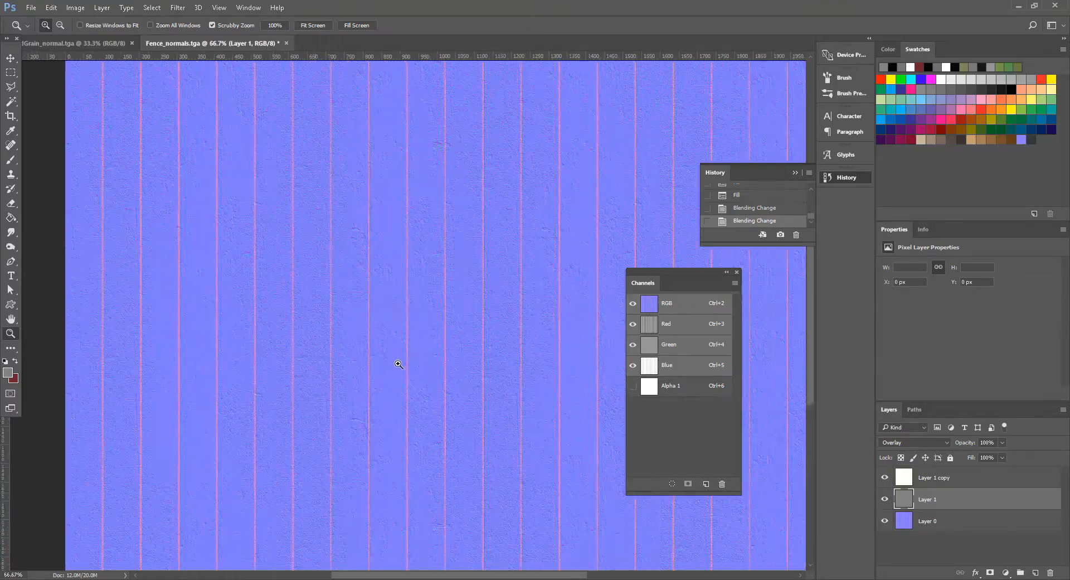
pyautogui.click(420, 364)
pyautogui.click(420, 363)
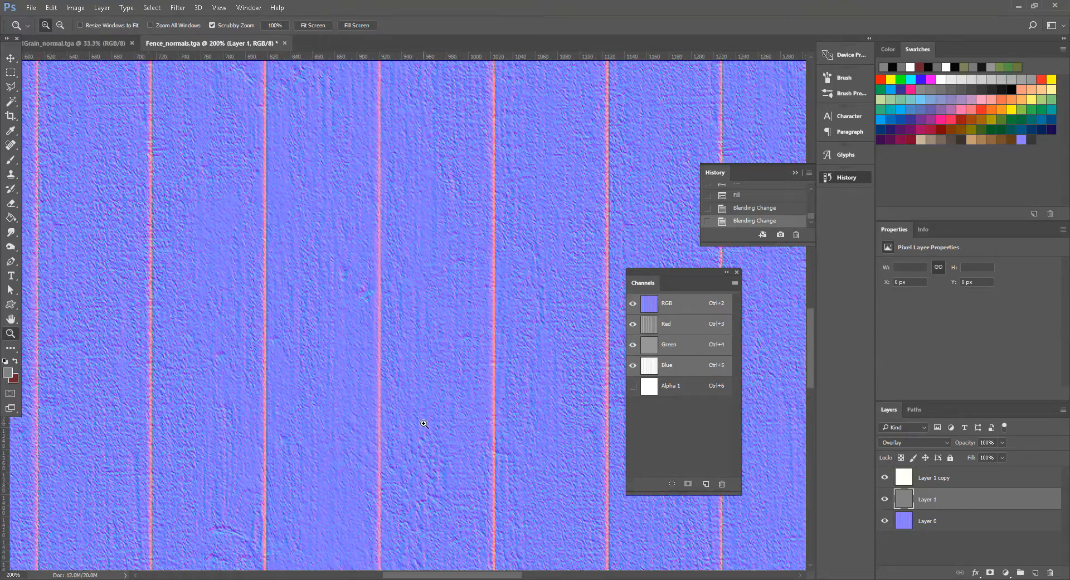
pyautogui.keyDown('alt'); pyautogui.click(346, 378); pyautogui.keyUp('alt')
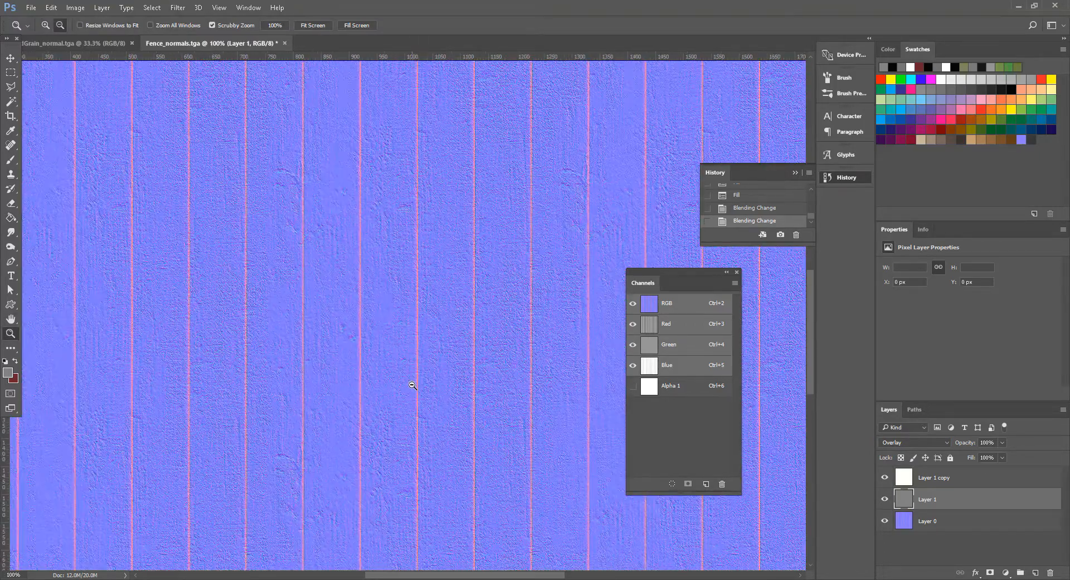
pyautogui.keyDown('alt'); pyautogui.click(412, 383); pyautogui.keyUp('alt')
pyautogui.keyDown('alt'); pyautogui.click(412, 385); pyautogui.keyUp('alt')
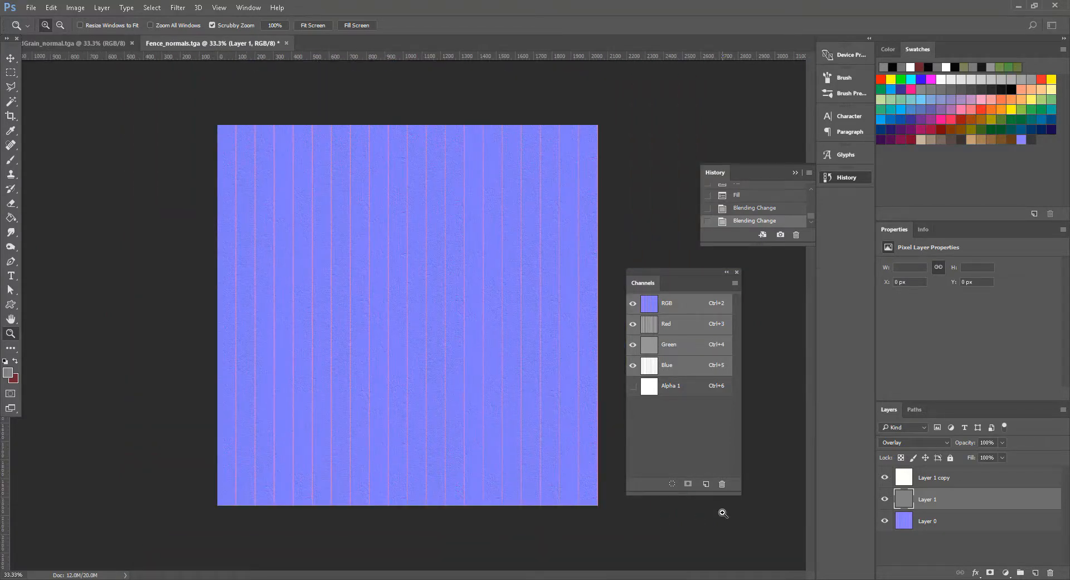
# Review the Red and Green channels, the foreground gray value, and the effect and blend modes of Layer 1 copy and Layer 1
pyautogui.click(909, 485)
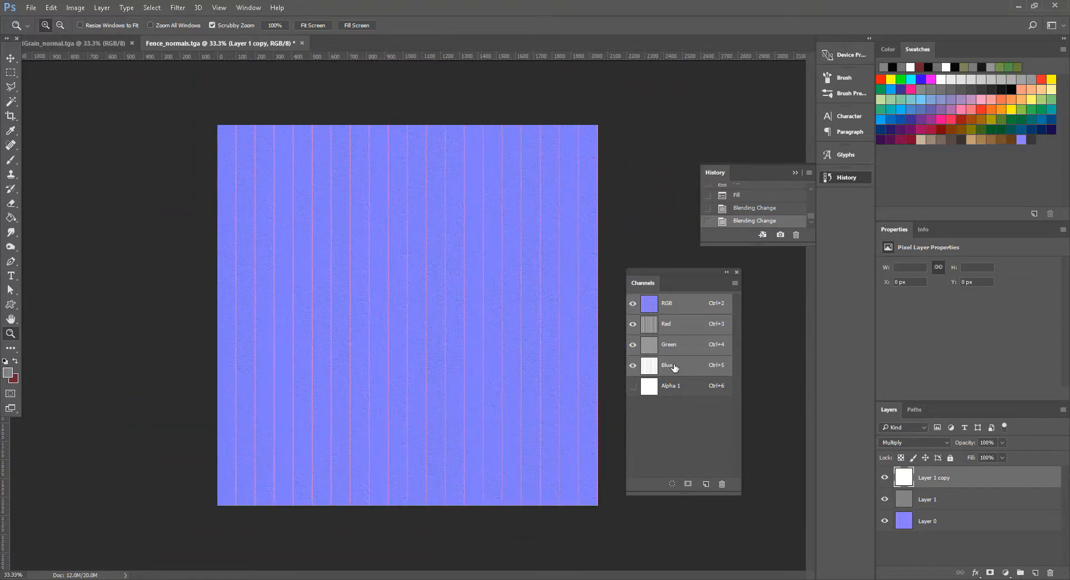
pyautogui.click(673, 327)
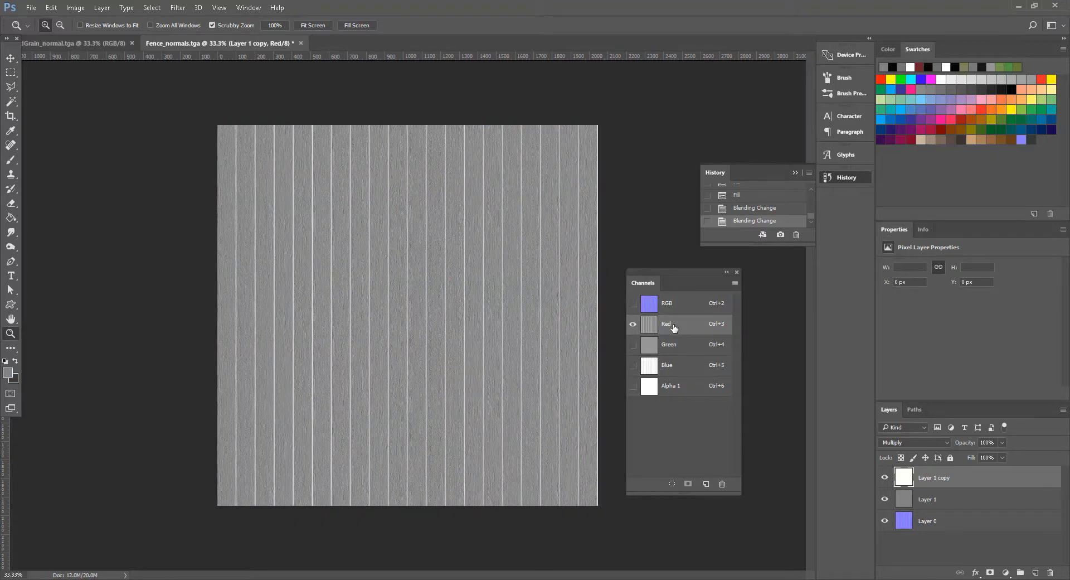
pyautogui.click(679, 344)
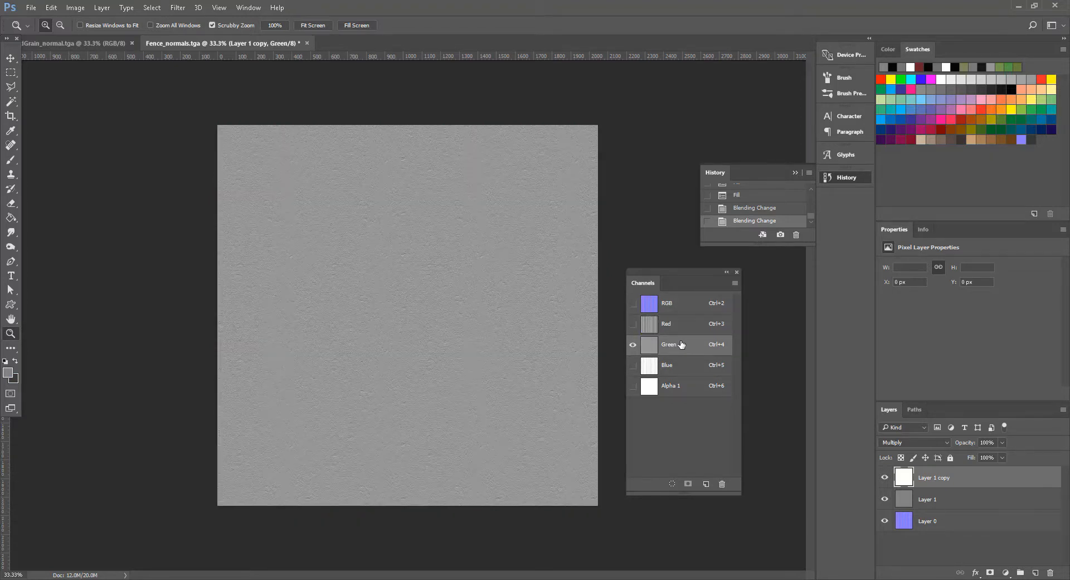
pyautogui.click(906, 501)
pyautogui.click(885, 477)
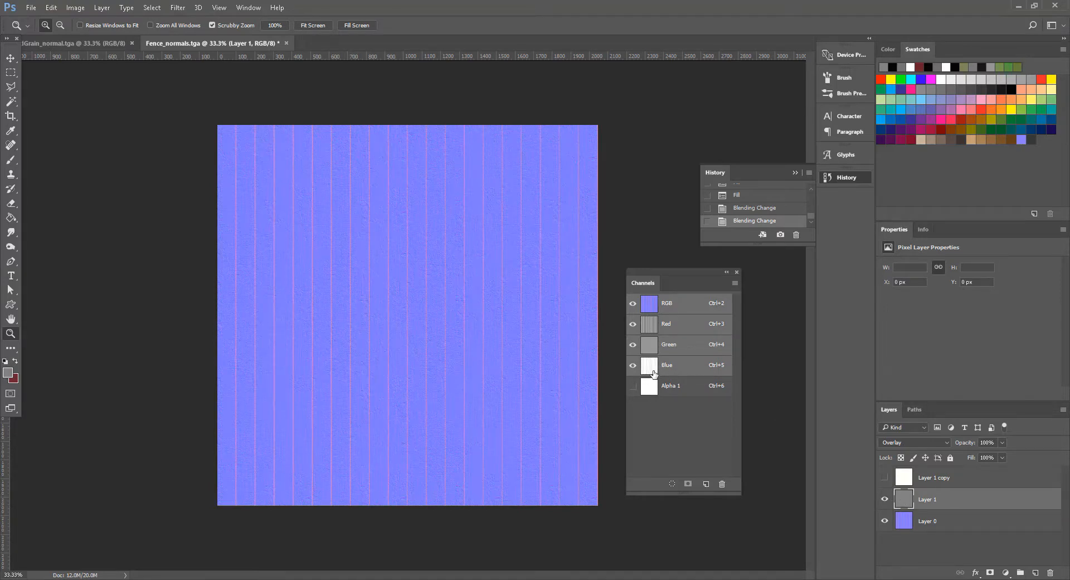
pyautogui.click(9, 372)
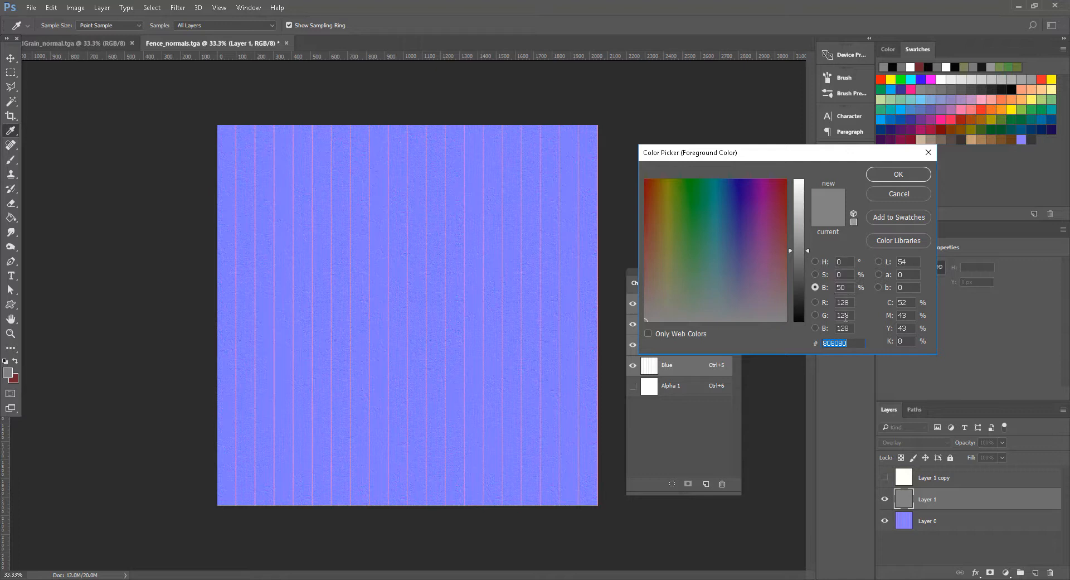
pyautogui.click(877, 193)
pyautogui.press('z')
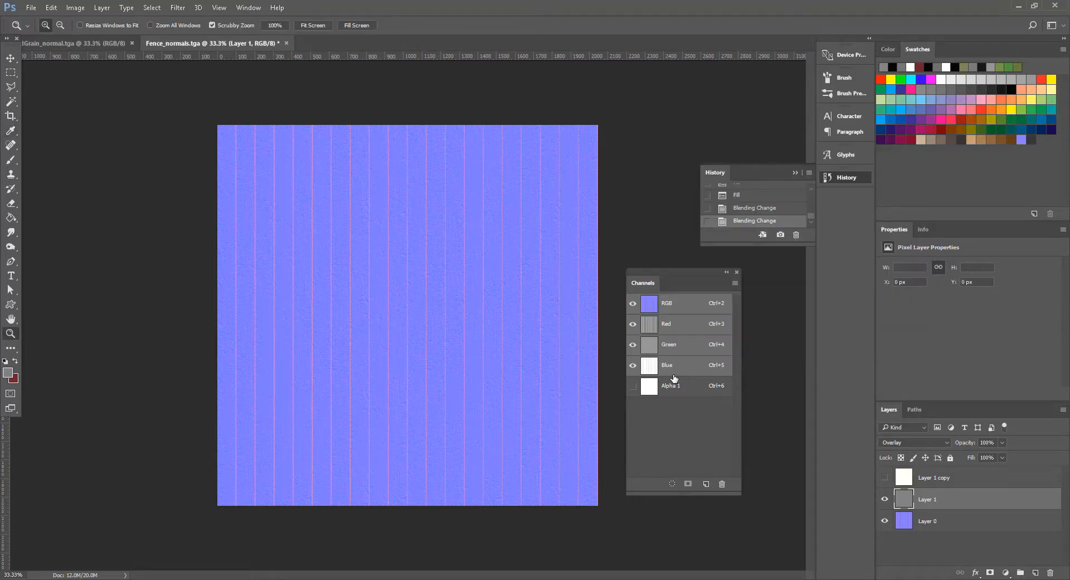
pyautogui.click(884, 478)
pyautogui.click(941, 480)
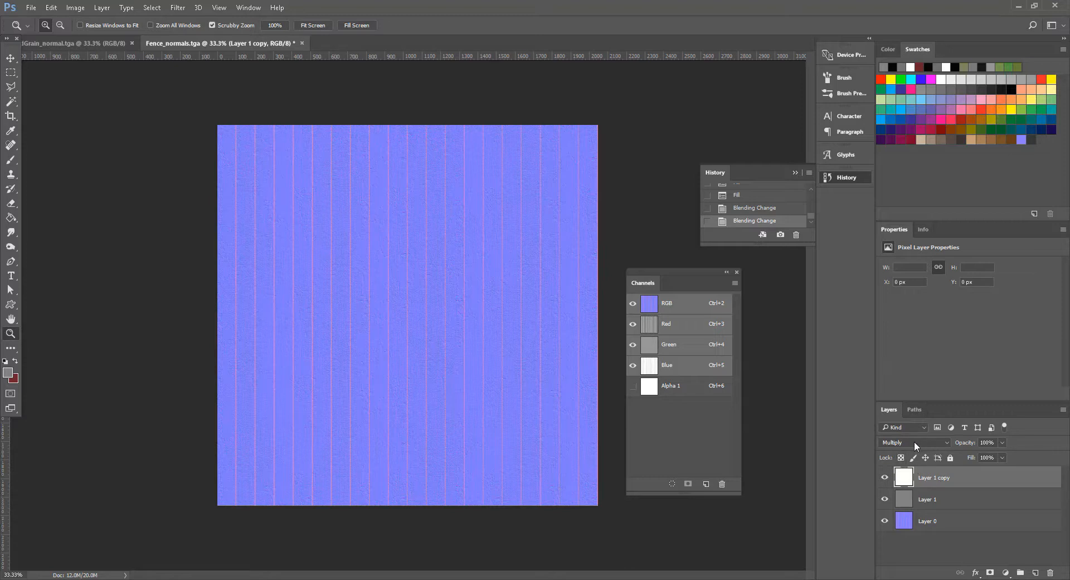
pyautogui.click(930, 499)
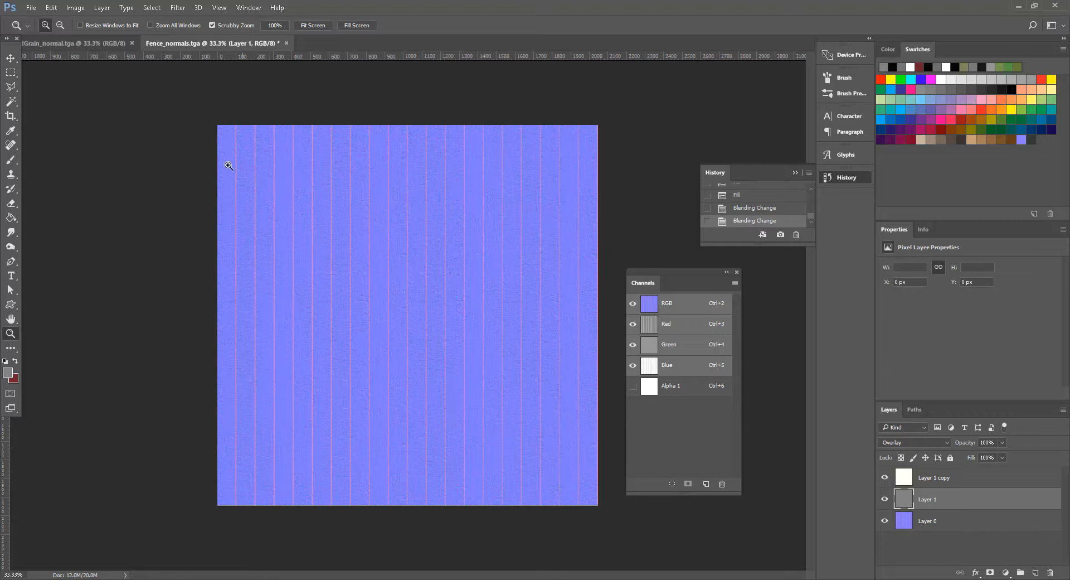
# Save the layered document as a Photoshop file named FenceGrain_normals in the bakes folder
pyautogui.click(31, 8)
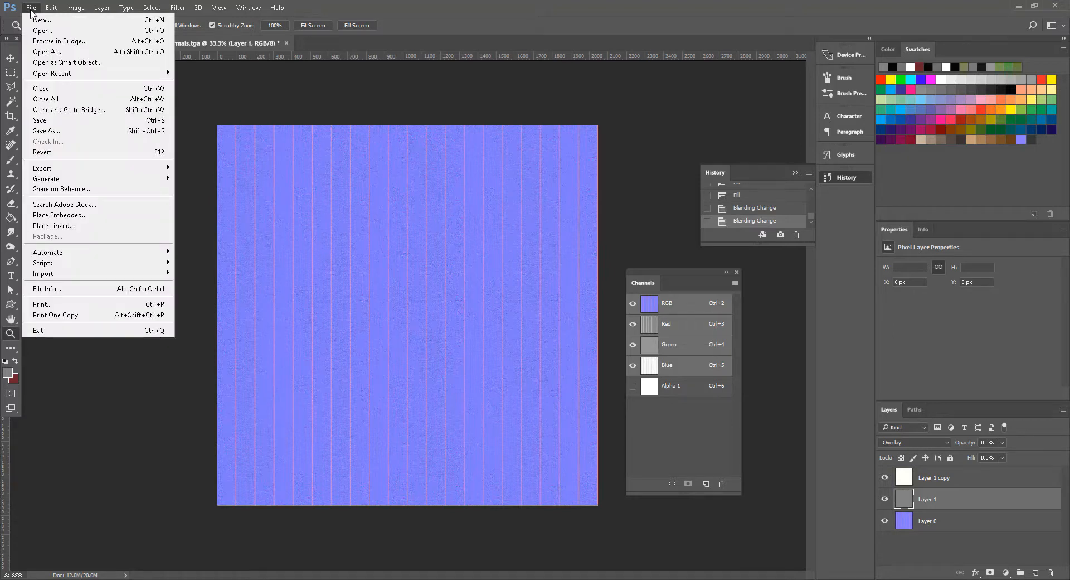
pyautogui.click(58, 131)
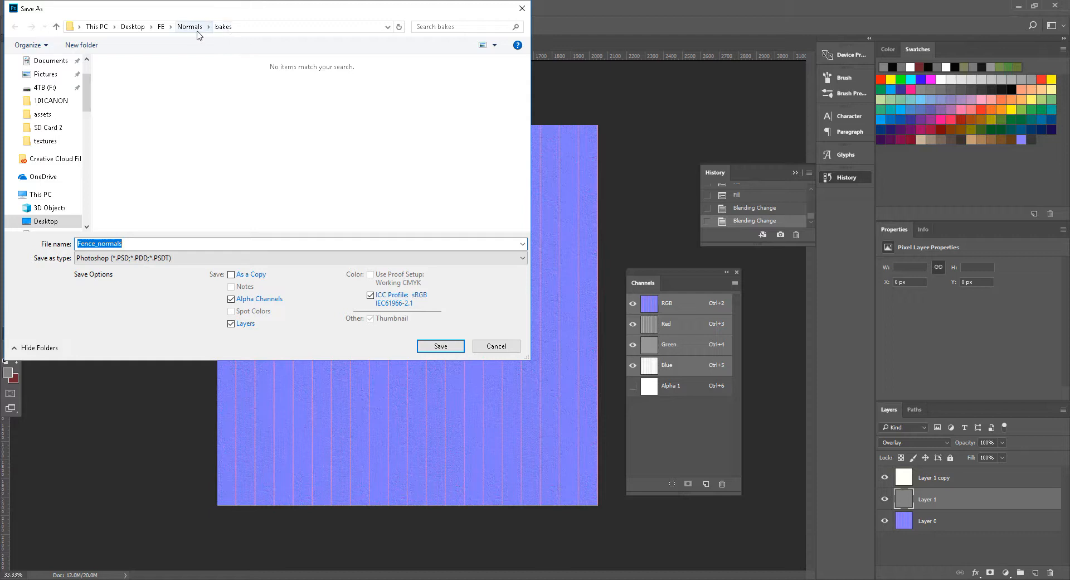
pyautogui.click(136, 246)
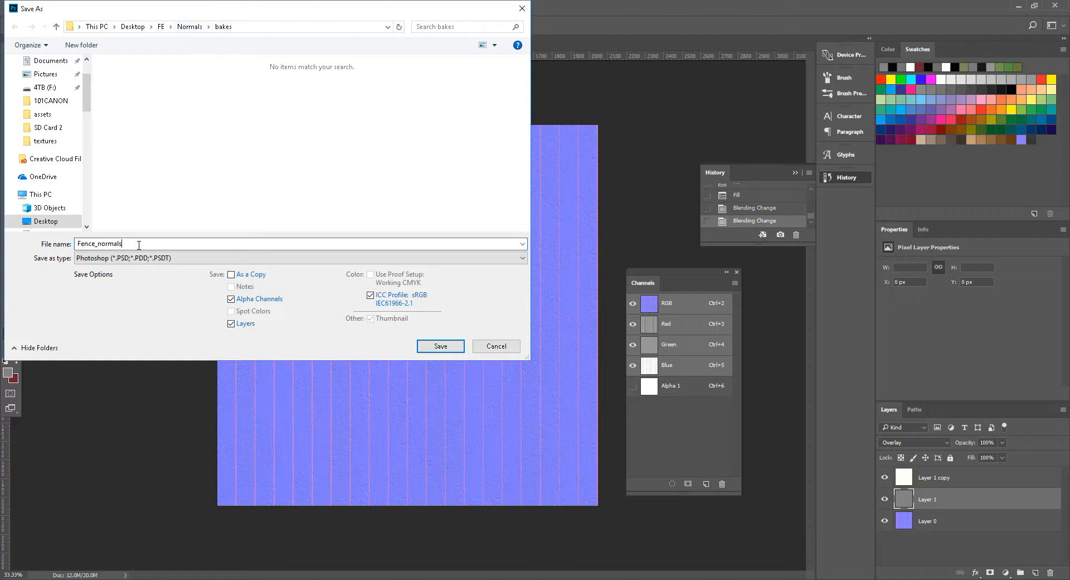
pyautogui.press('Left')
pyautogui.press('Left')
pyautogui.press('Left')
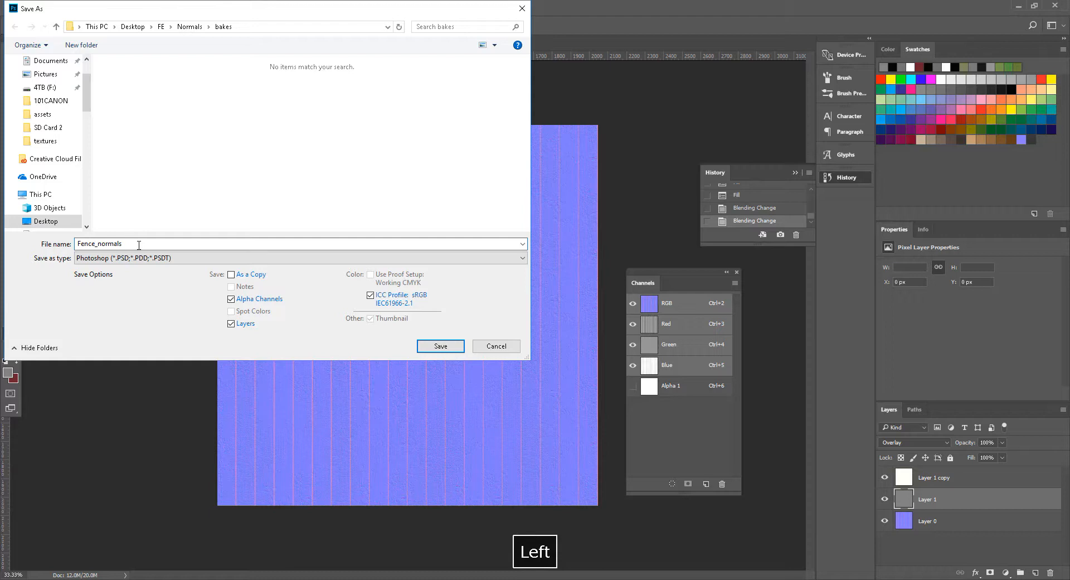
pyautogui.write('Grain')
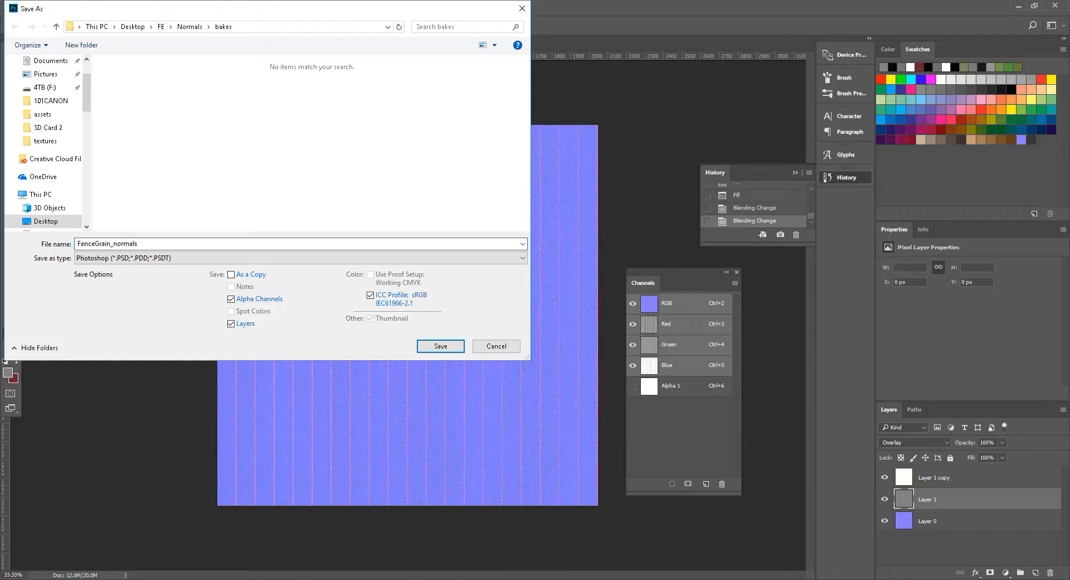
pyautogui.press('Return')
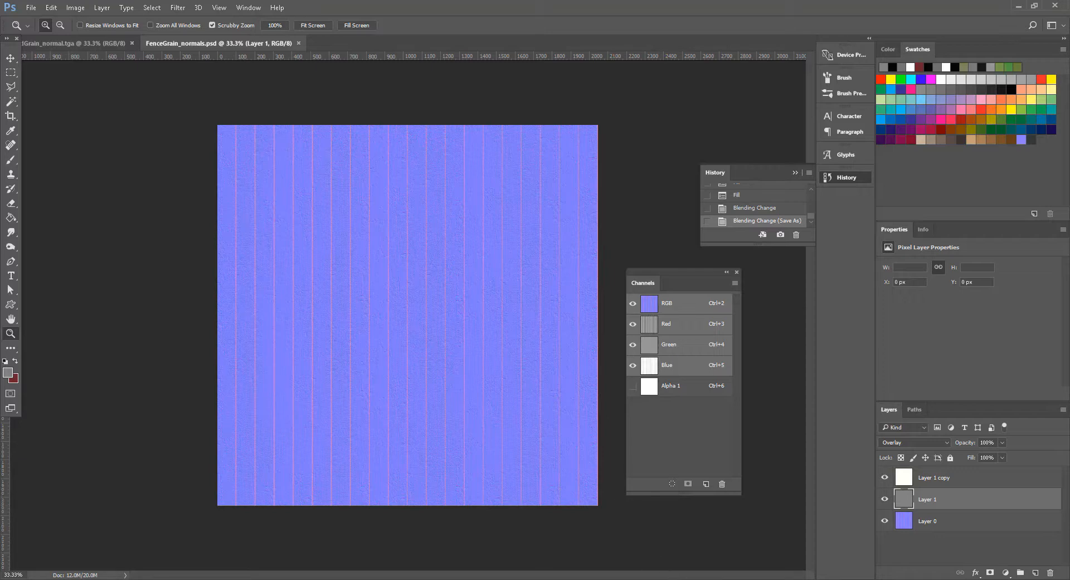
# Switch to Maya and rename the material of the brown wooden plane pPlane1 to Wood
pyautogui.moveTo(644, 533)
pyautogui.click(725, 538)
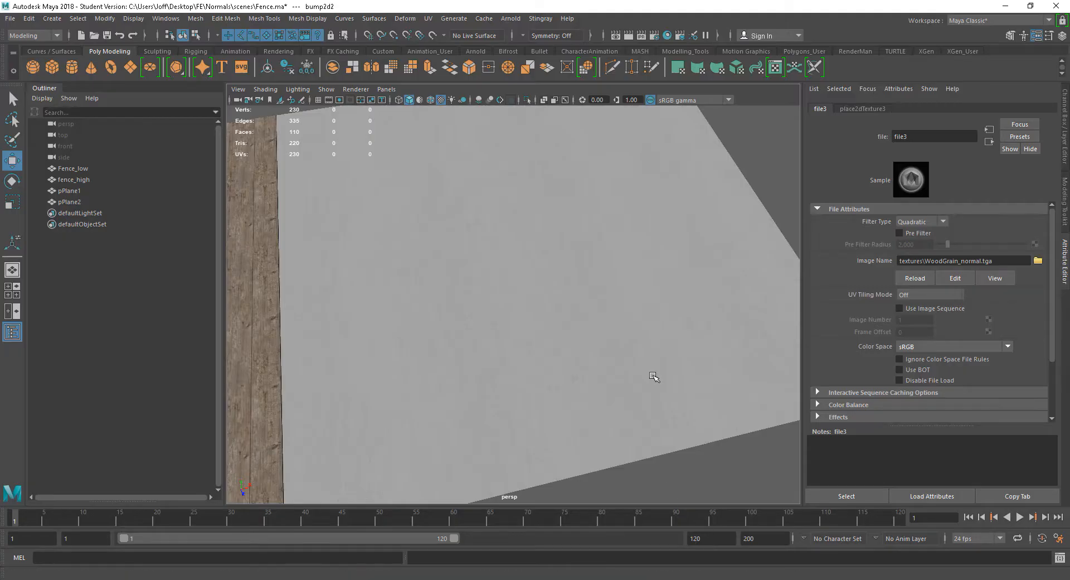
pyautogui.moveTo(668, 395); pyautogui.dragTo(593, 356)
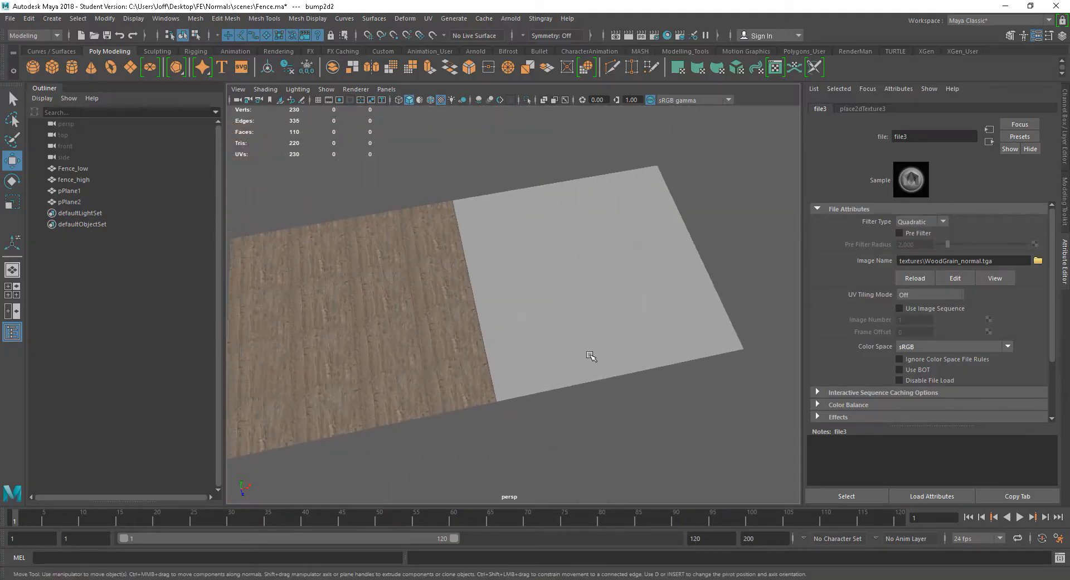
pyautogui.click(598, 353)
pyautogui.click(392, 385)
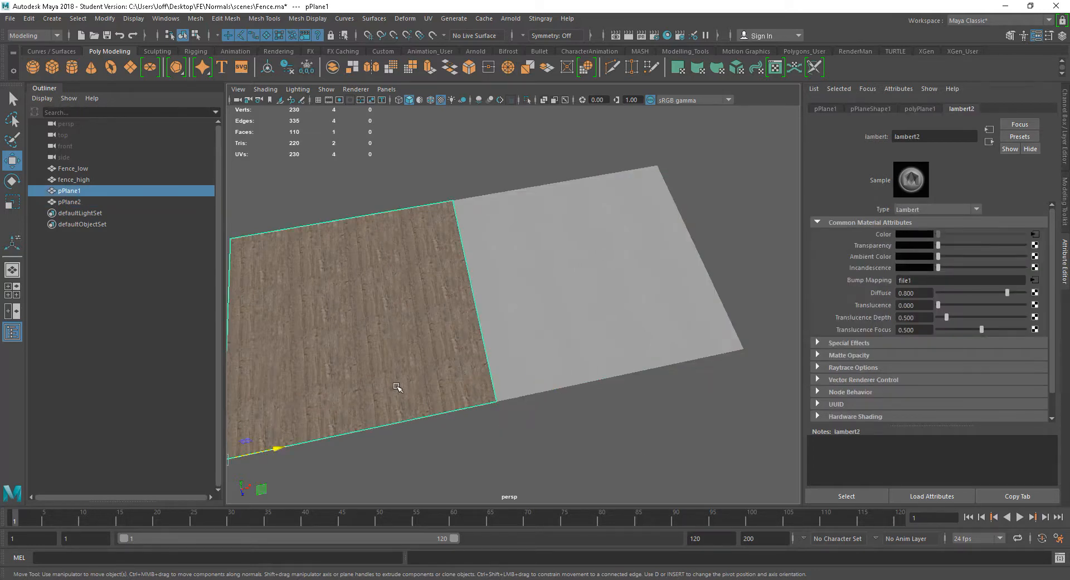
pyautogui.moveTo(936, 137); pyautogui.dragTo(882, 137)
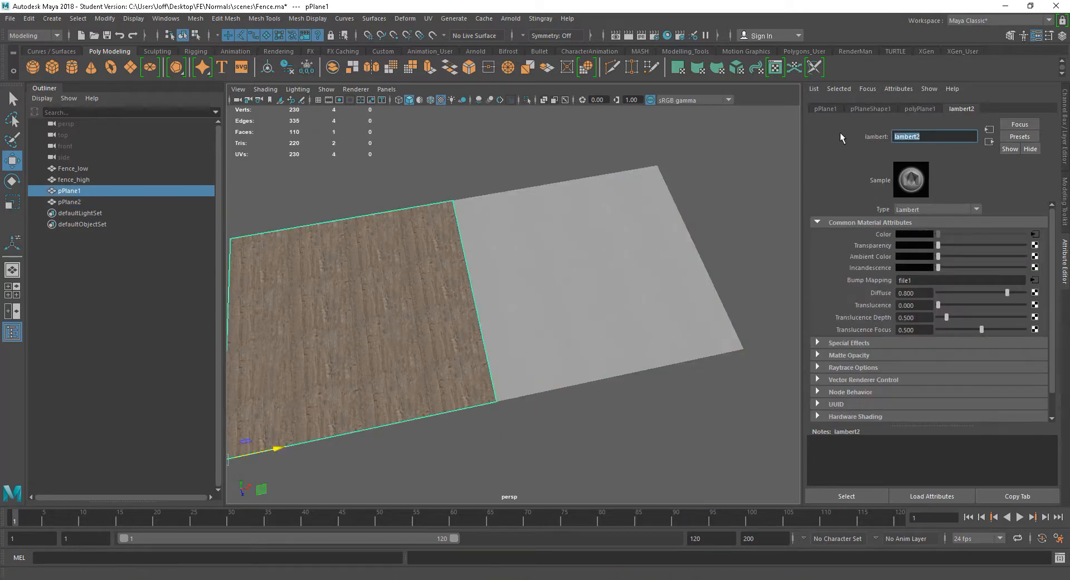
pyautogui.write('Wood')
pyautogui.press('Return')
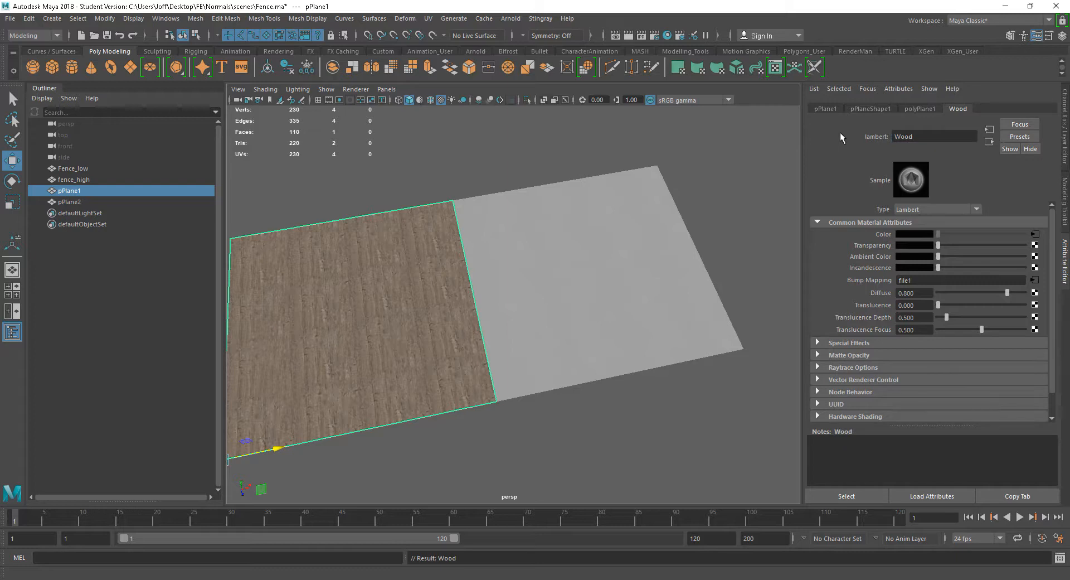
# Assign the existing Wood material to the gray plane pPlane2
pyautogui.click(617, 275)
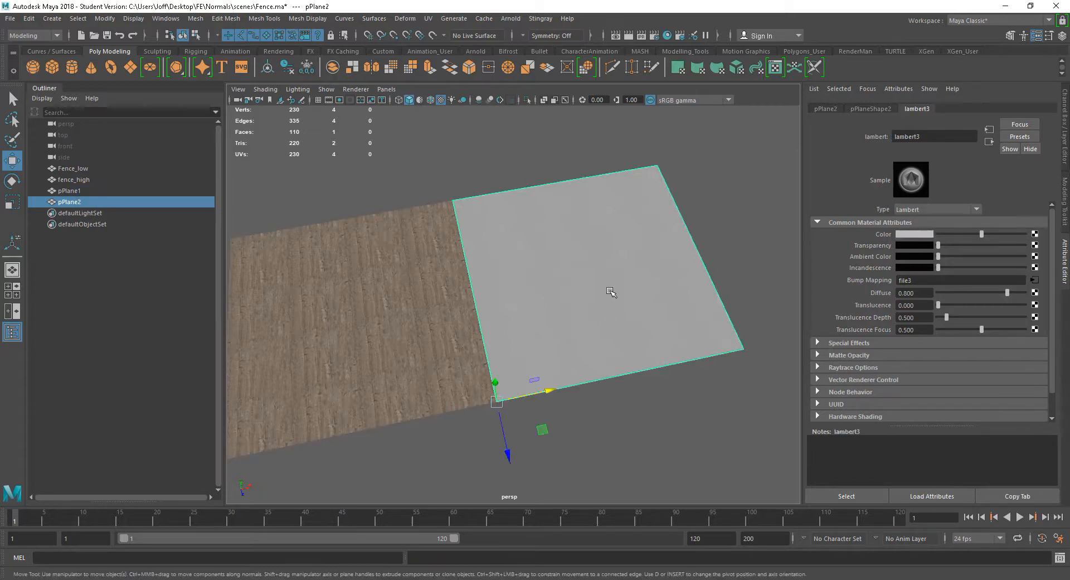
pyautogui.rightClick(610, 269)
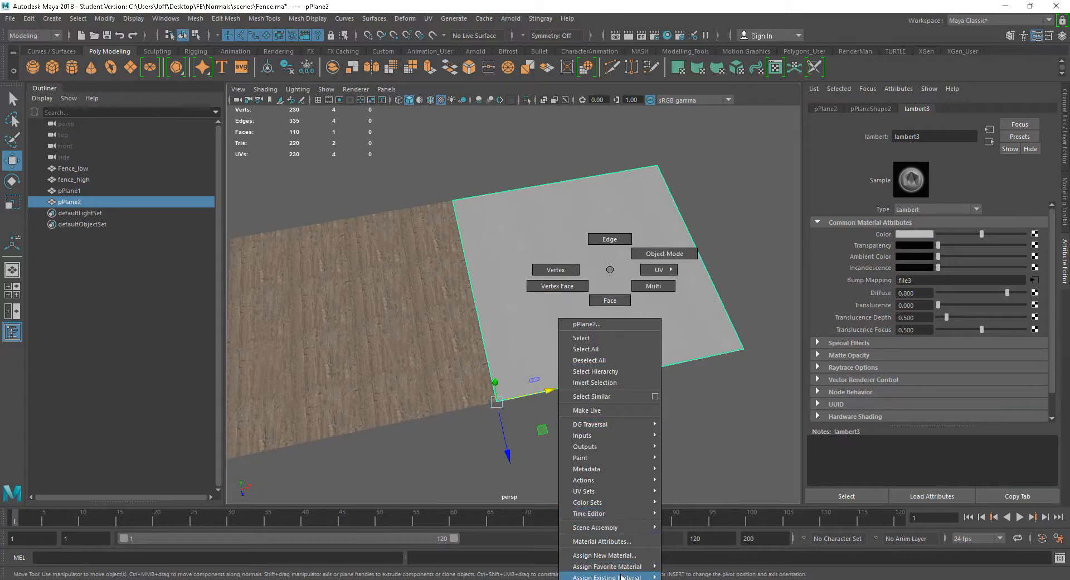
pyautogui.moveTo(621, 577)
pyautogui.click(684, 555)
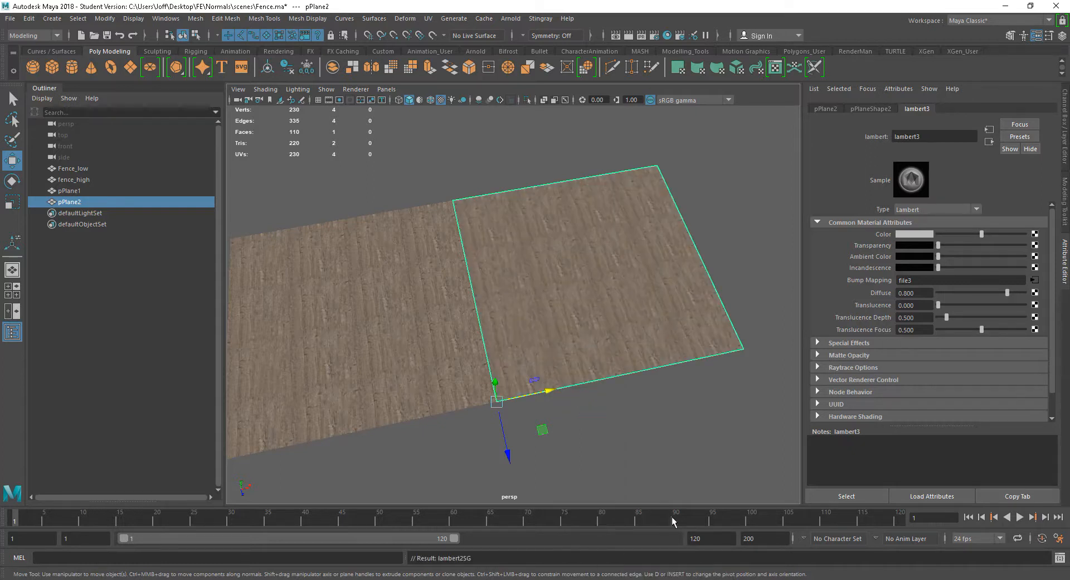
# Inspect pPlane1's wood surface up close and open the image file browser for the Wood material's bump texture
pyautogui.click(576, 411)
pyautogui.moveTo(575, 411); pyautogui.dragTo(672, 382)
pyautogui.scroll(-4, 642, 357)
pyautogui.moveTo(614, 332); pyautogui.dragTo(797, 309)
pyautogui.scroll(8, 676, 337)
pyautogui.moveTo(664, 348); pyautogui.dragTo(520, 336)
pyautogui.click(522, 337)
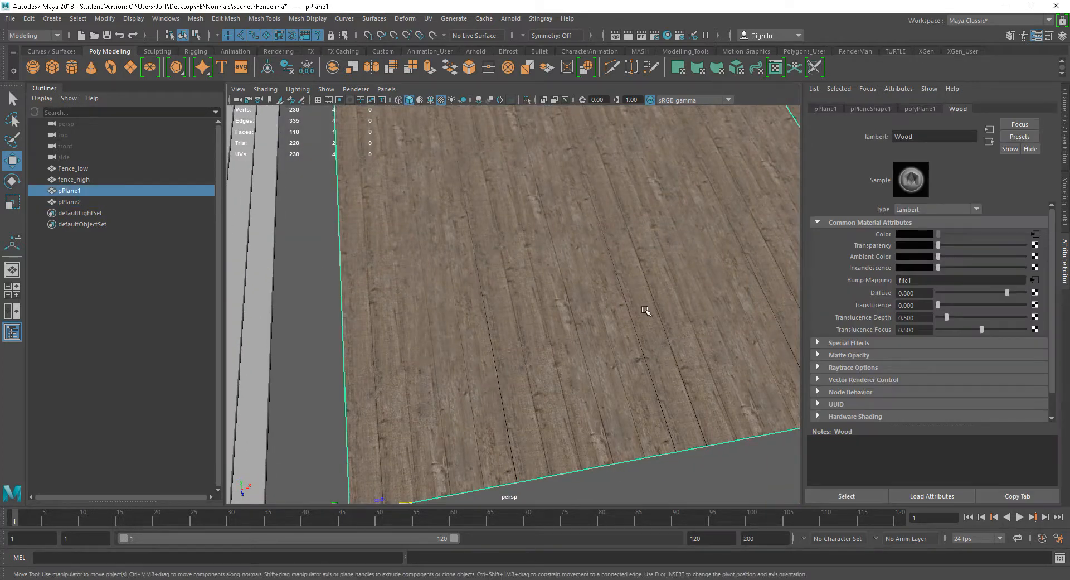
pyautogui.moveTo(645, 313); pyautogui.dragTo(528, 298)
pyautogui.scroll(3, 640, 341)
pyautogui.scroll(-3, 639, 341)
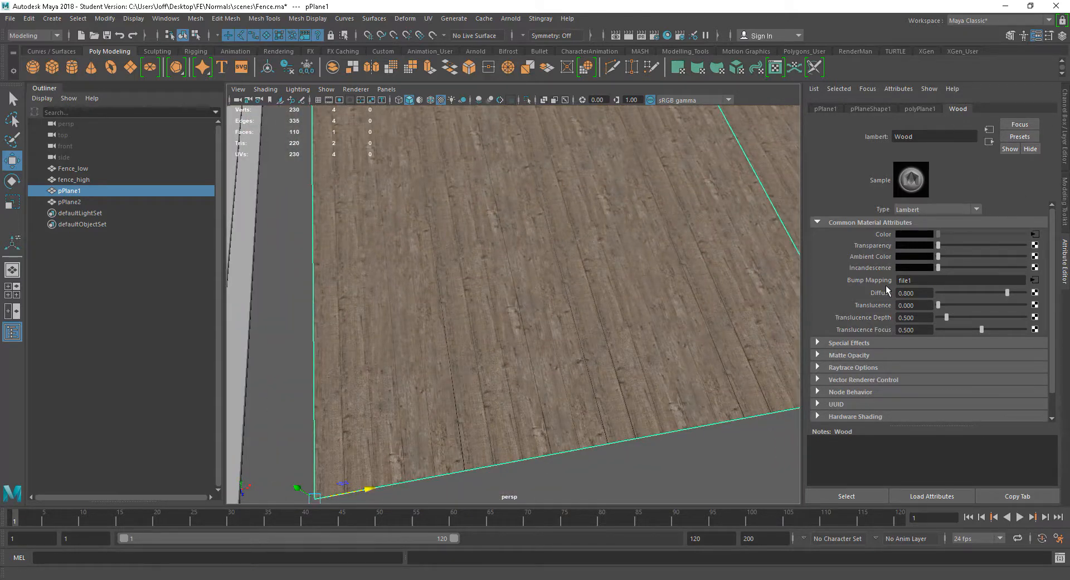
pyautogui.click(1036, 280)
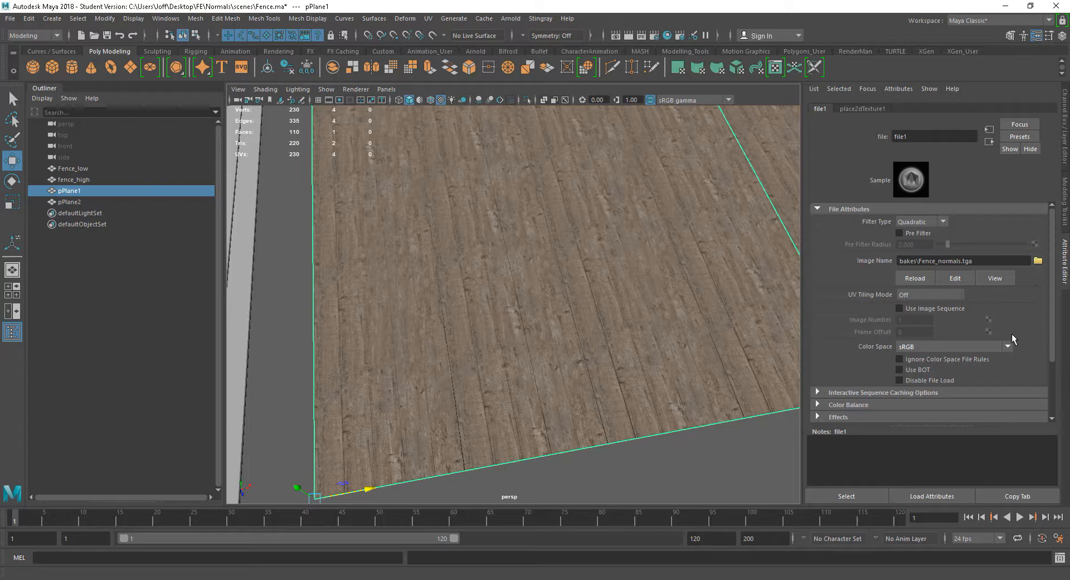
pyautogui.click(1038, 261)
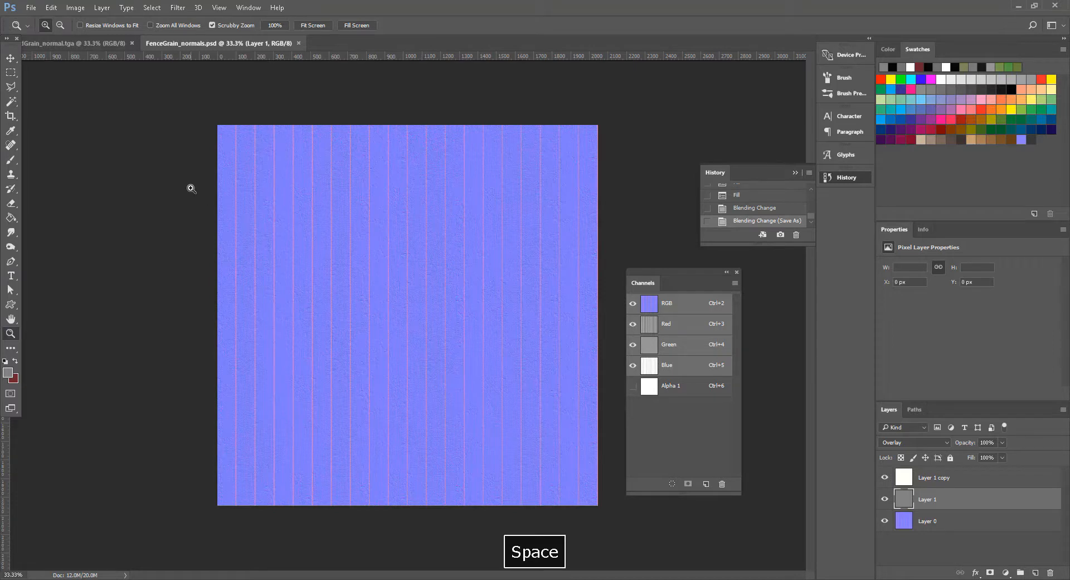
# Begin saving a copy of the combined normal map in Targa format, with the Normals\bakes folder as destination
pyautogui.click(30, 7)
pyautogui.click(46, 131)
pyautogui.click(140, 257)
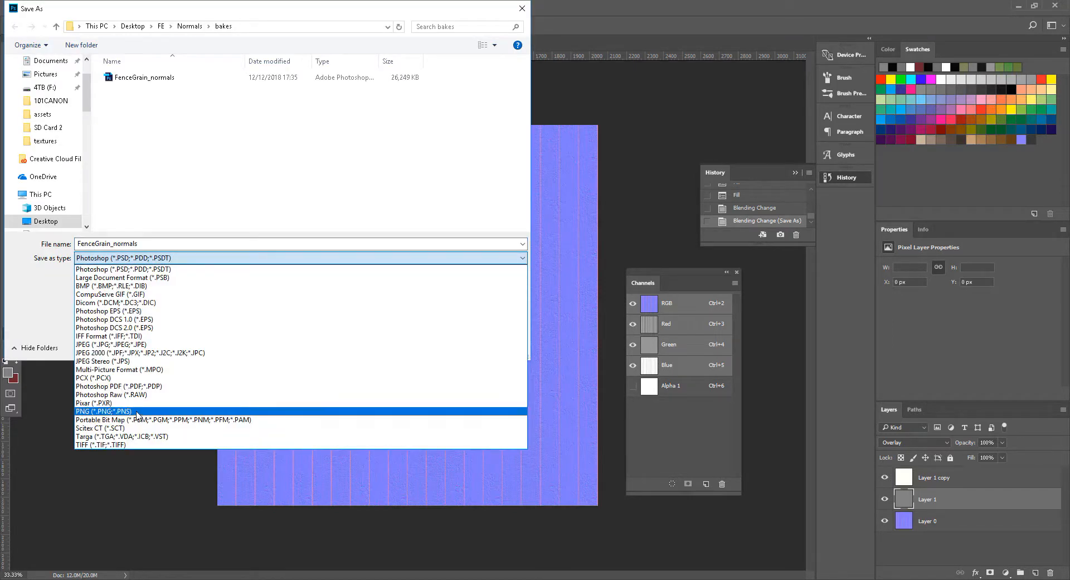
pyautogui.click(133, 436)
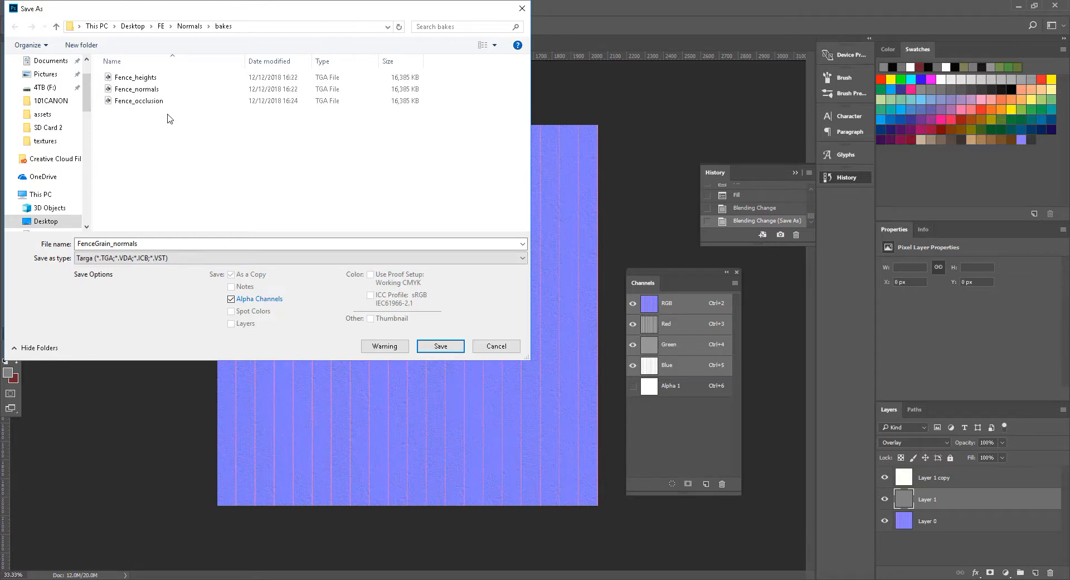
pyautogui.click(201, 28)
pyautogui.doubleClick(128, 78)
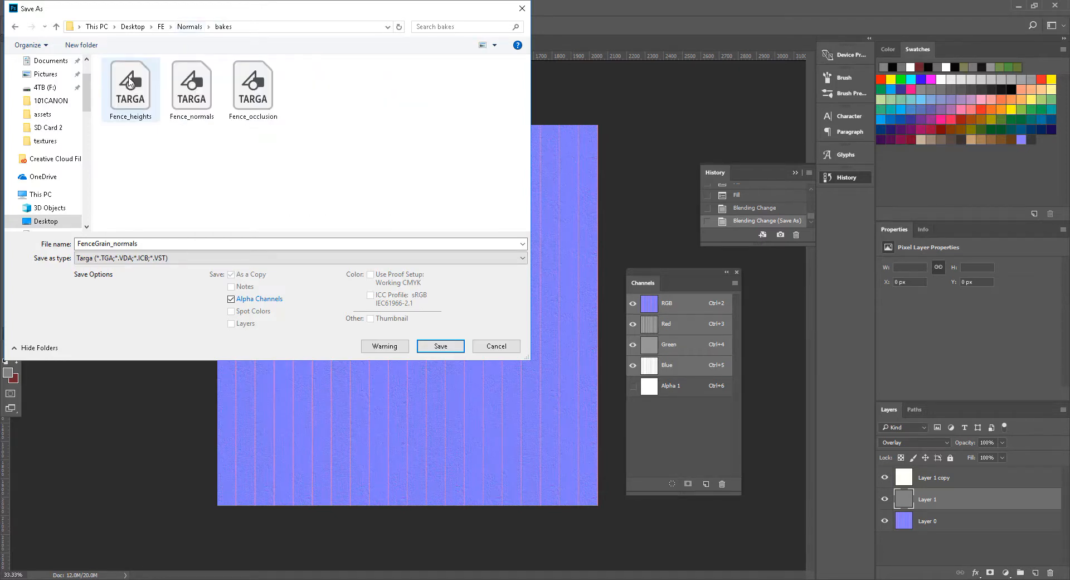
# Name the Targa copy FenceGrain_normals and save it at 24 bits/pixel without compression
pyautogui.click(178, 104)
pyautogui.doubleClick(95, 244)
pyautogui.moveTo(93, 243); pyautogui.dragTo(96, 242)
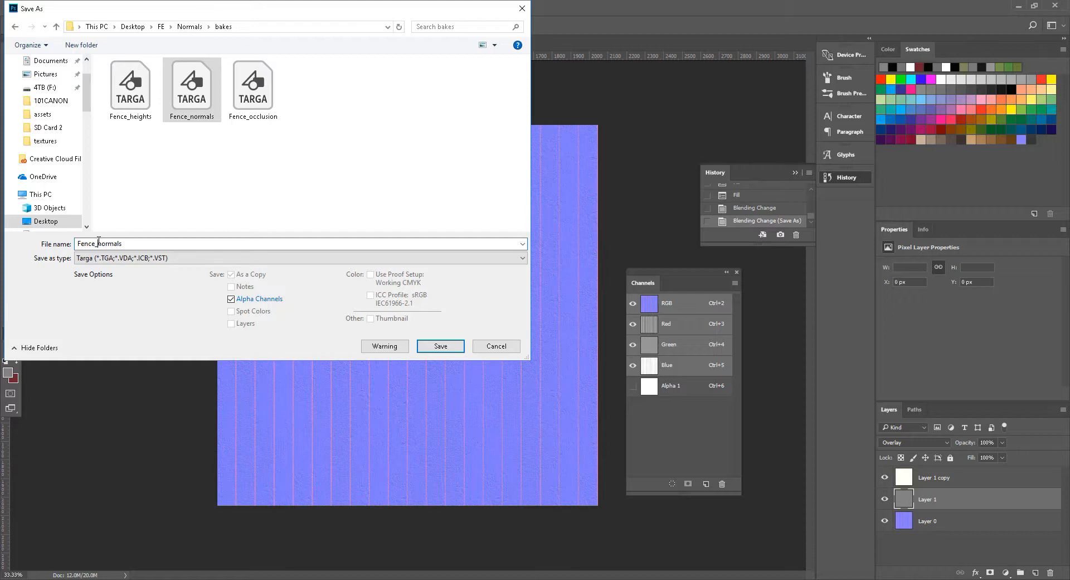
pyautogui.press('Left')
pyautogui.write('Grain')
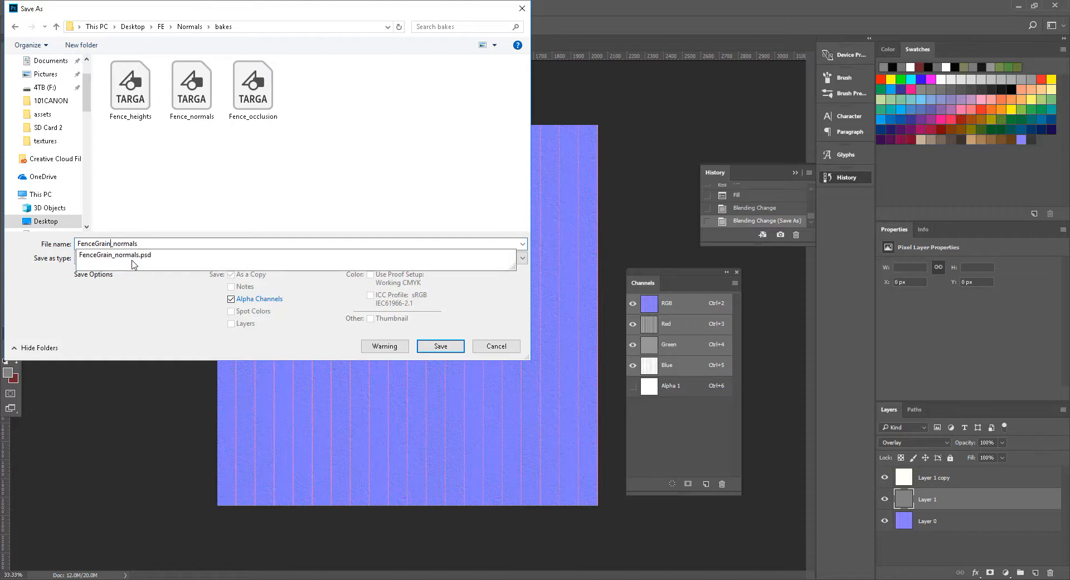
pyautogui.press('Return')
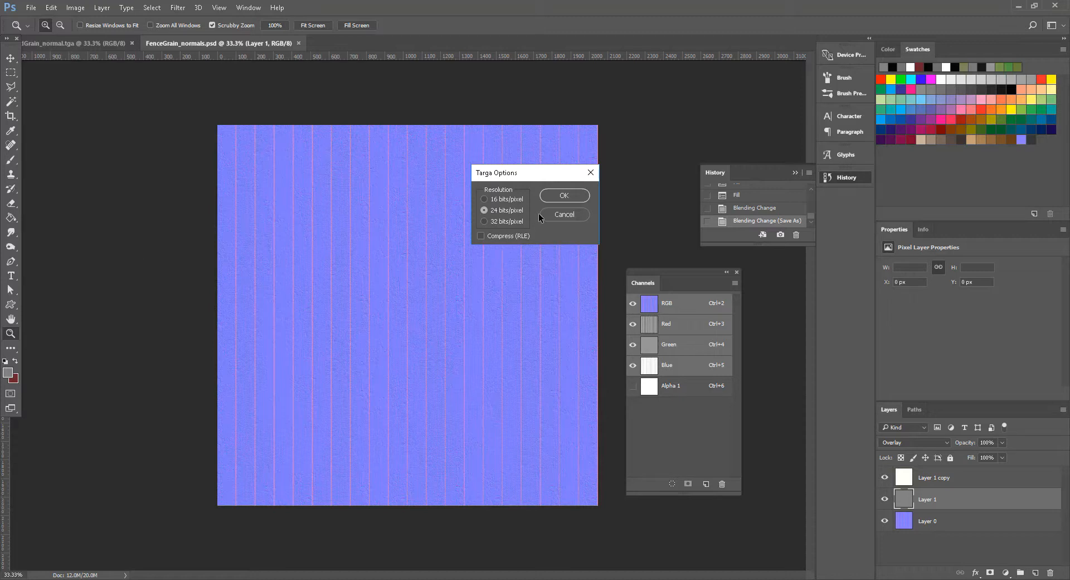
pyautogui.click(558, 196)
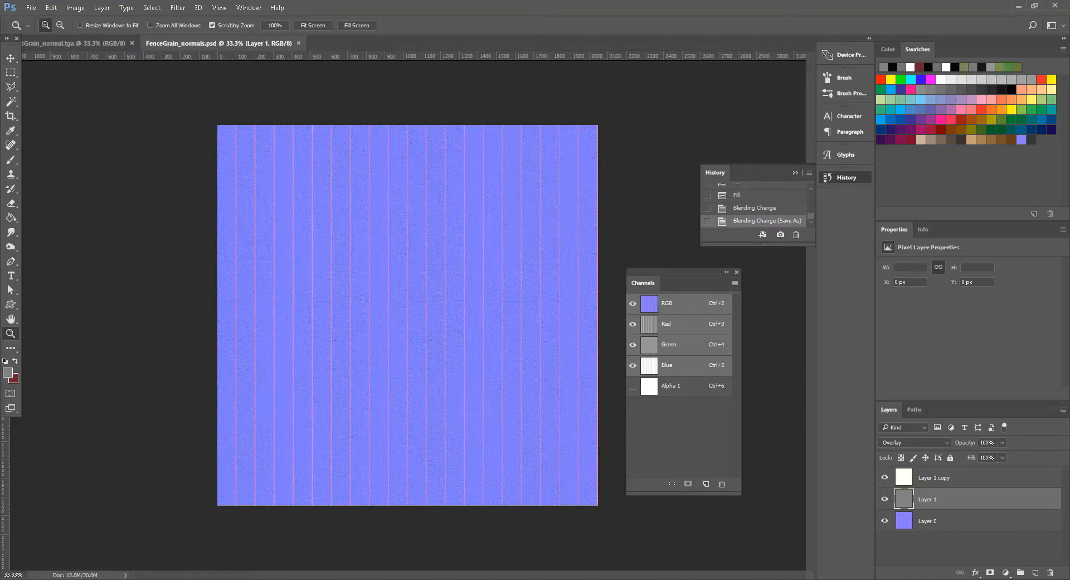
# Switch to Maya and load FenceGrain_normals.tga as the image of the Wood material's bump texture file1
pyautogui.moveTo(671, 578)
pyautogui.click(711, 560)
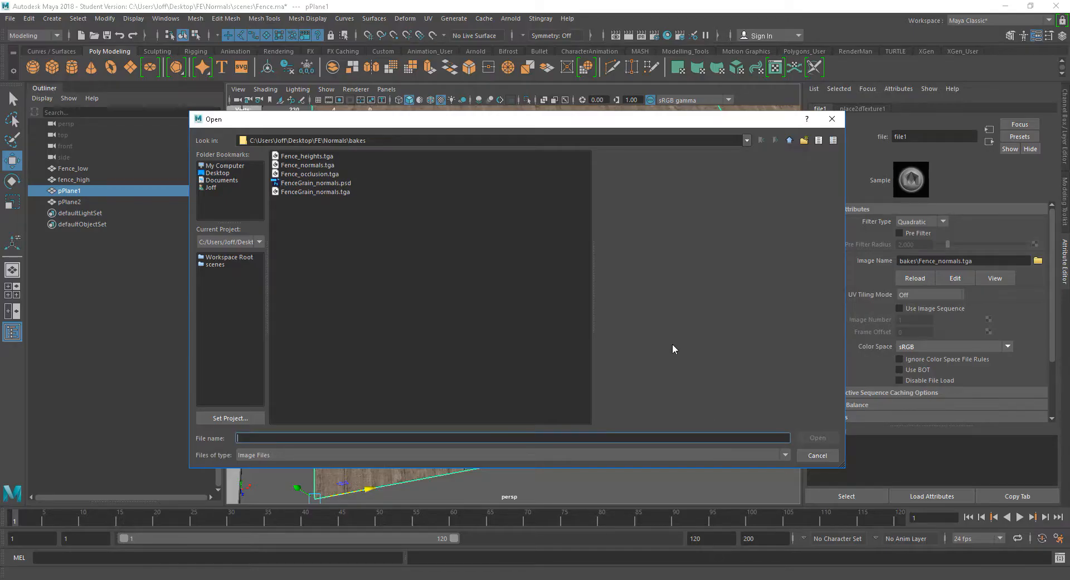
pyautogui.click(309, 192)
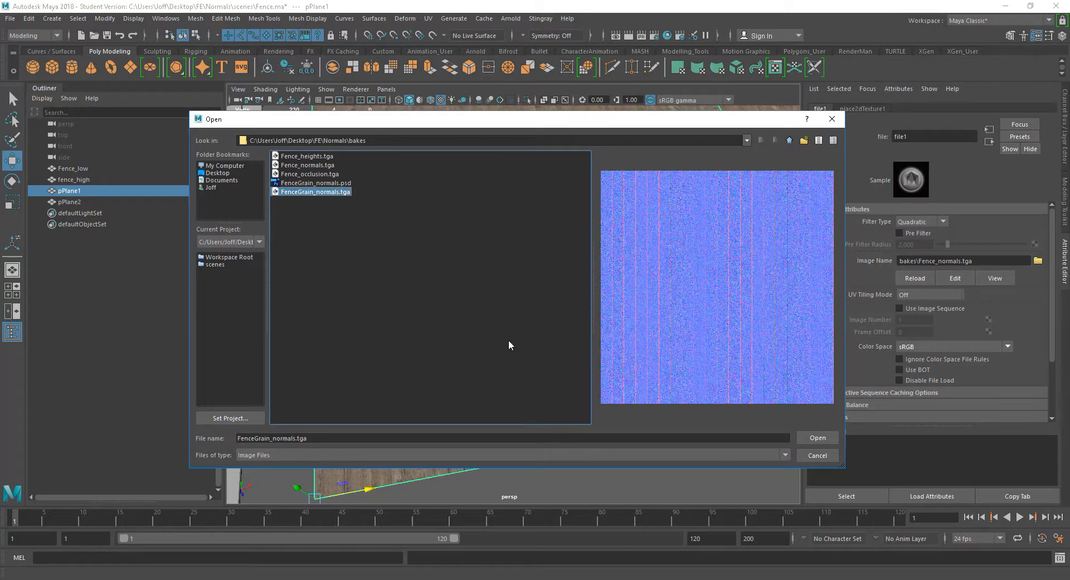
pyautogui.click(818, 439)
# Examine the wood planks on pPlane1 from several angles to check how the combined grain and fence normals look
pyautogui.moveTo(695, 411); pyautogui.dragTo(728, 415)
pyautogui.moveTo(613, 346); pyautogui.dragTo(569, 320)
pyautogui.moveTo(664, 333); pyautogui.dragTo(509, 317)
pyautogui.moveTo(584, 367); pyautogui.dragTo(487, 294)
pyautogui.moveTo(662, 305); pyautogui.dragTo(641, 360)
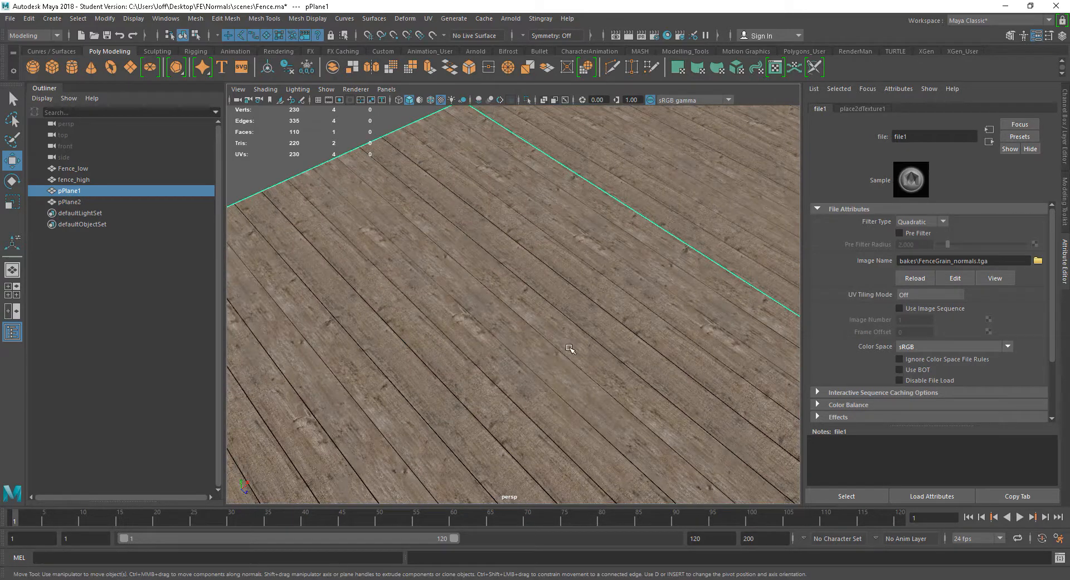
pyautogui.moveTo(569, 349); pyautogui.dragTo(597, 339)
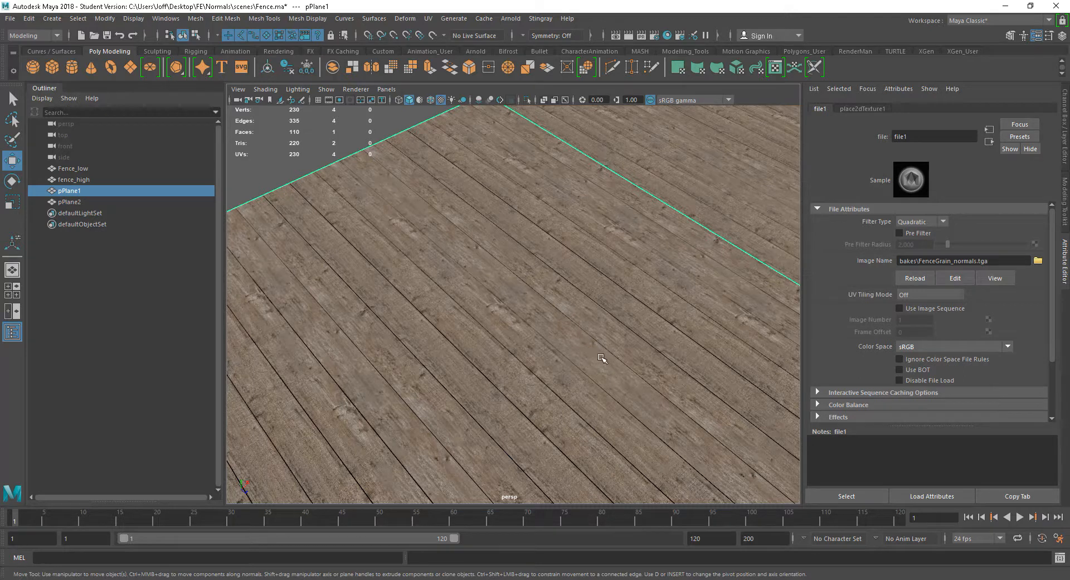
pyautogui.moveTo(602, 358); pyautogui.dragTo(588, 357)
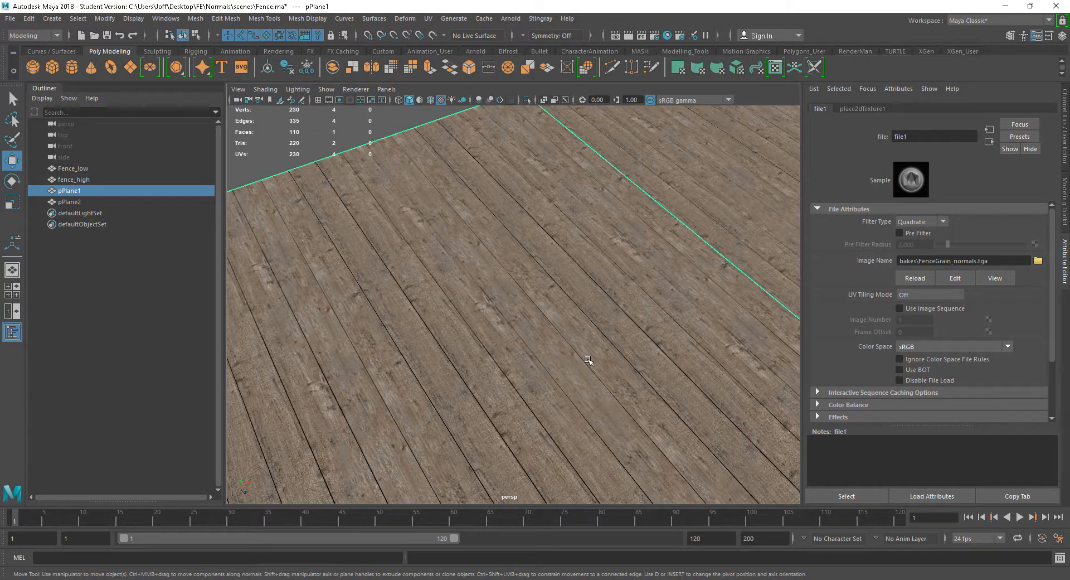